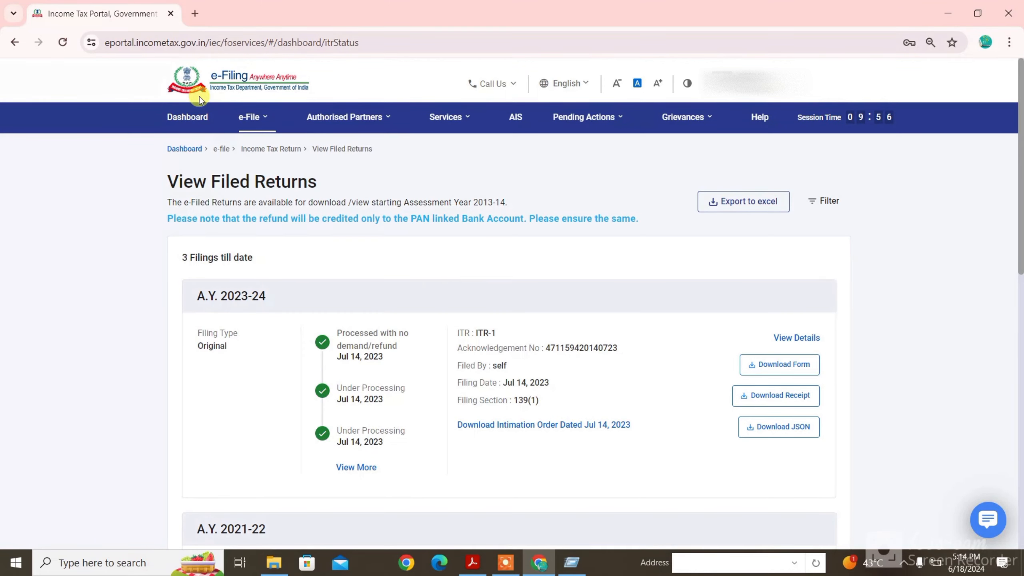
Open Form 26AS on TRACES and display the annual tax statement for assessment year 2024-25 as HTML
{"action": "left_click", "coordinate": [258, 117]}
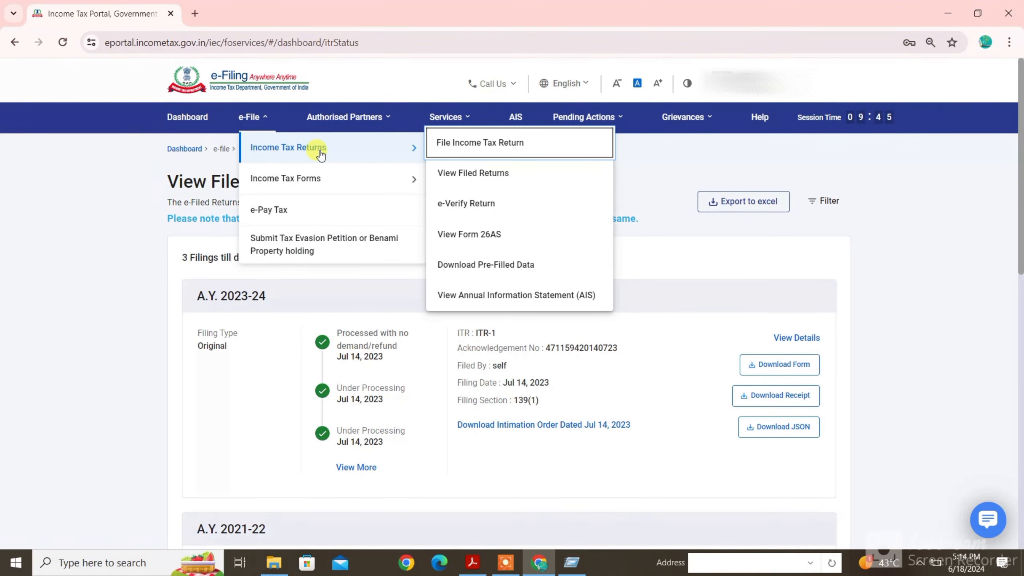
{"action": "left_click", "coordinate": [466, 238]}
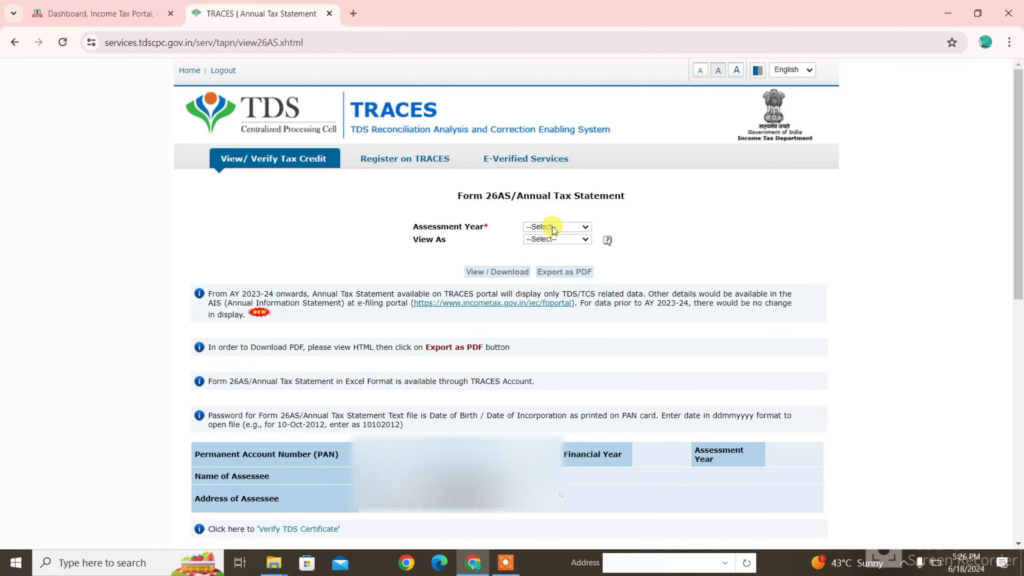
{"action": "left_click", "coordinate": [553, 228]}
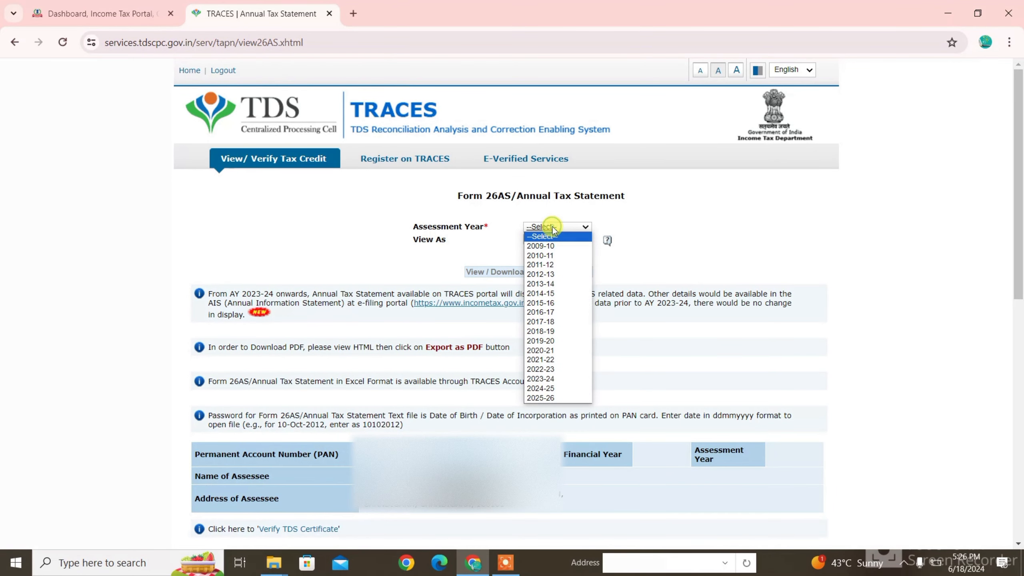
{"action": "left_click", "coordinate": [552, 388]}
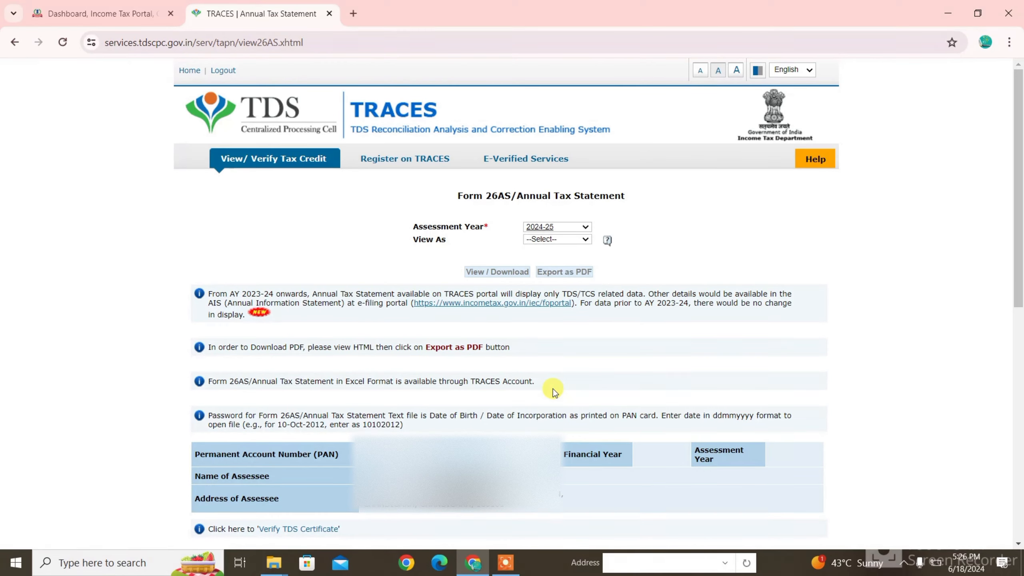
{"action": "left_click", "coordinate": [538, 240]}
{"action": "left_click", "coordinate": [542, 255]}
{"action": "left_click", "coordinate": [503, 272]}
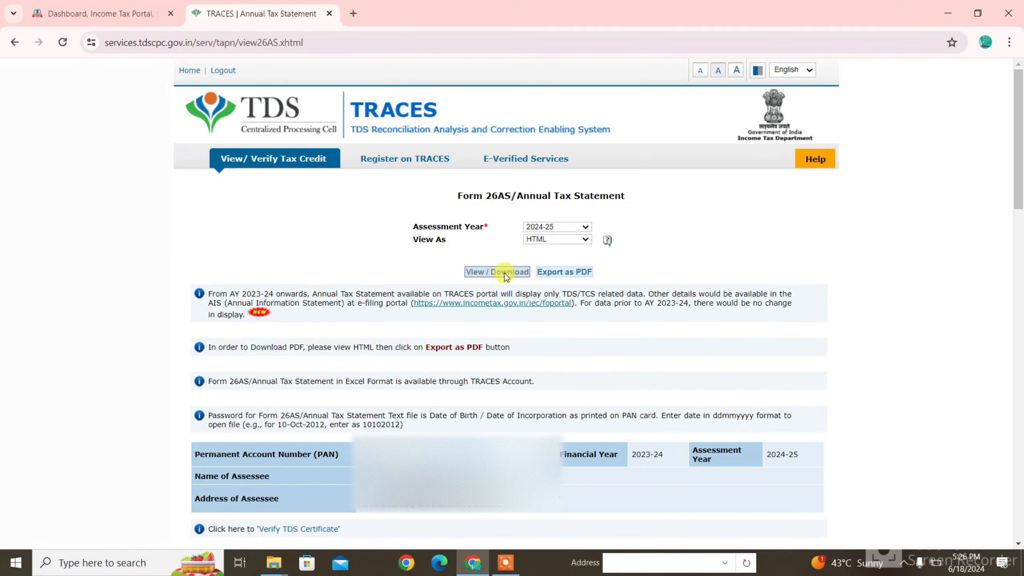
Review the tax deducted and tax collected sections of the Form 26AS statement, and close it
{"action": "scroll", "coordinate": [595, 210], "scroll_direction": "down", "scroll_amount": 15}
{"action": "left_click_drag", "start_coordinate": [1019, 293], "coordinate": [1020, 347]}
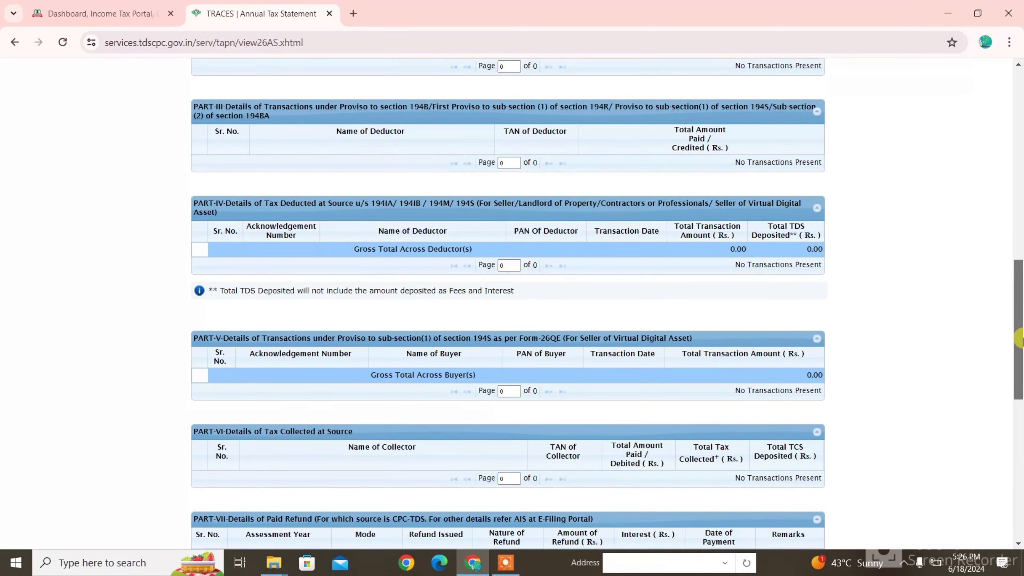
{"action": "left_click_drag", "start_coordinate": [1021, 344], "coordinate": [1021, 340]}
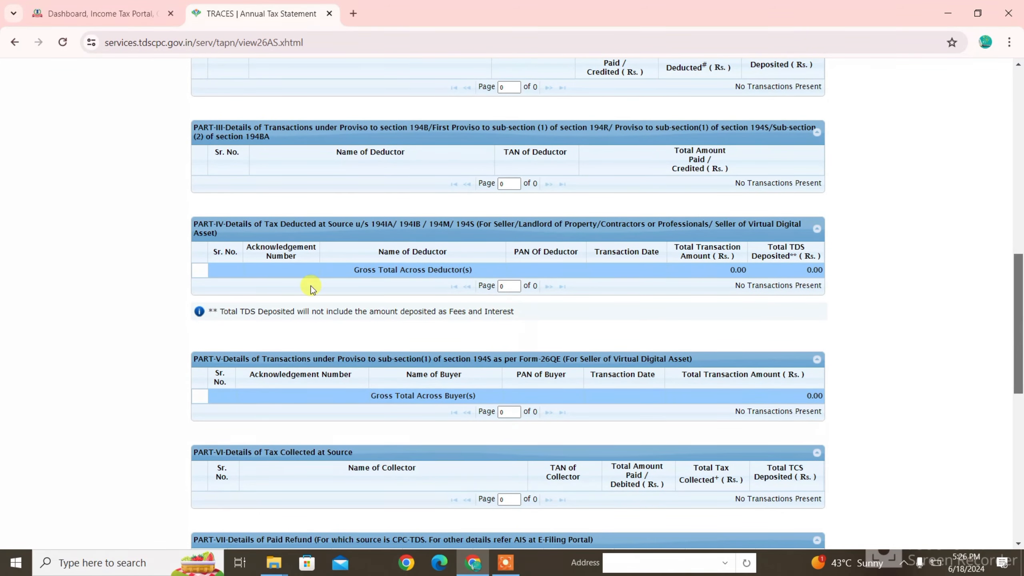
{"action": "key", "text": "ctrl+w"}
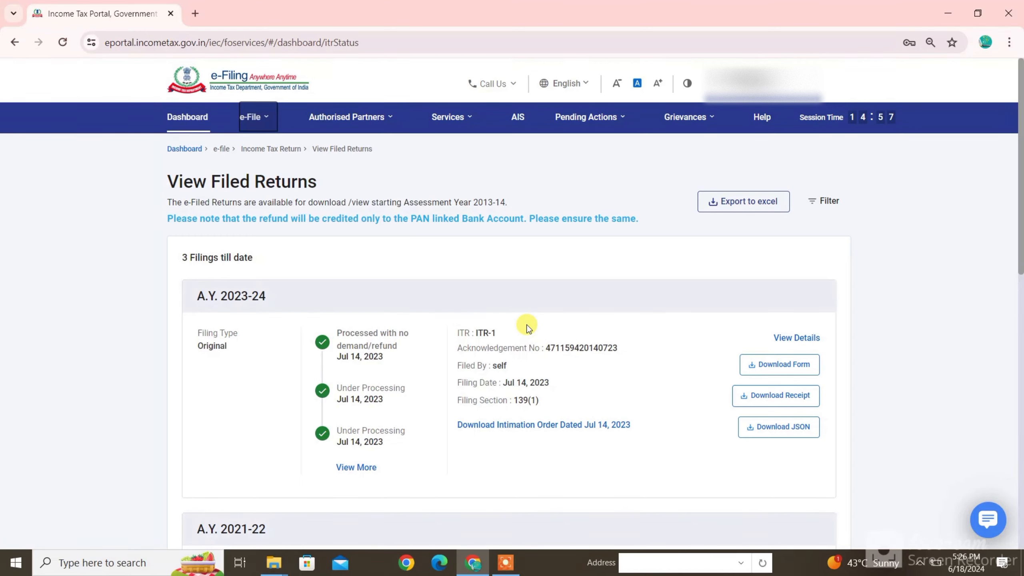
View the F.Y. 2023-24 Taxpayer Information Summary (TIS) in the AIS compliance portal and close the portal
{"action": "left_click", "coordinate": [518, 119]}
{"action": "left_click", "coordinate": [602, 379]}
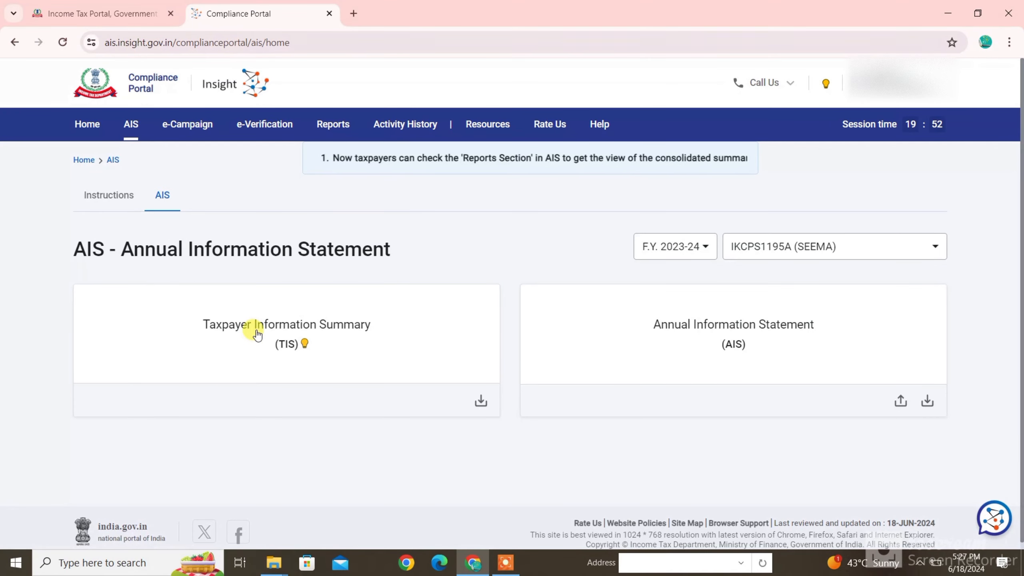
{"action": "left_click", "coordinate": [327, 348]}
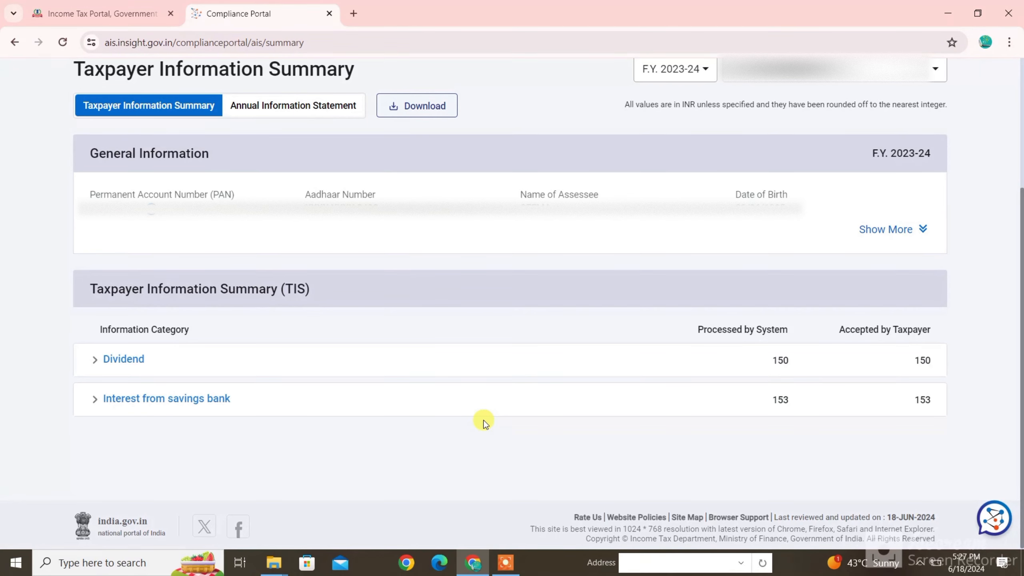
{"action": "left_click", "coordinate": [329, 13]}
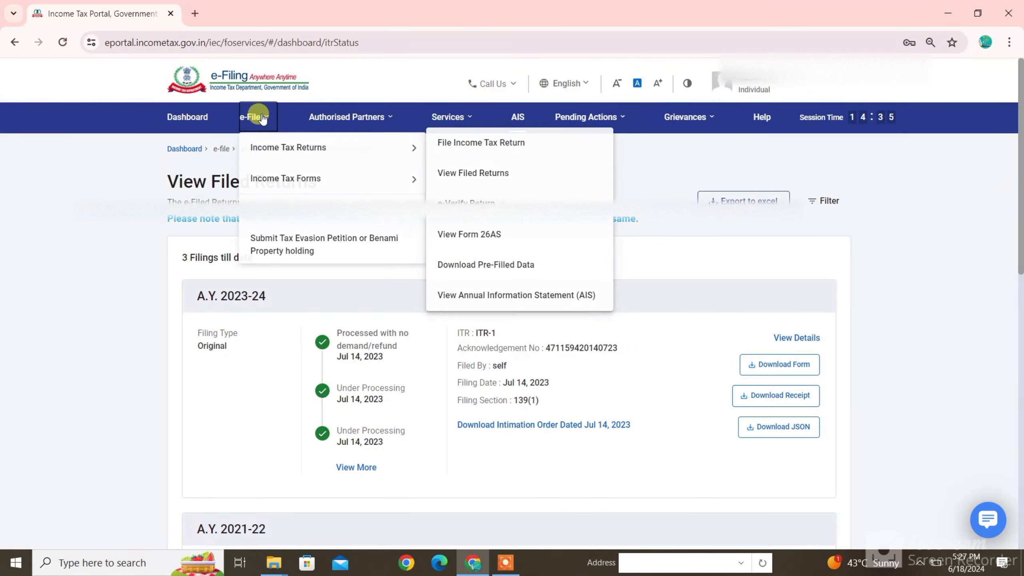
Begin filing an income tax return for assessment year 2024-25 in online mode
{"action": "mouse_move", "coordinate": [264, 120]}
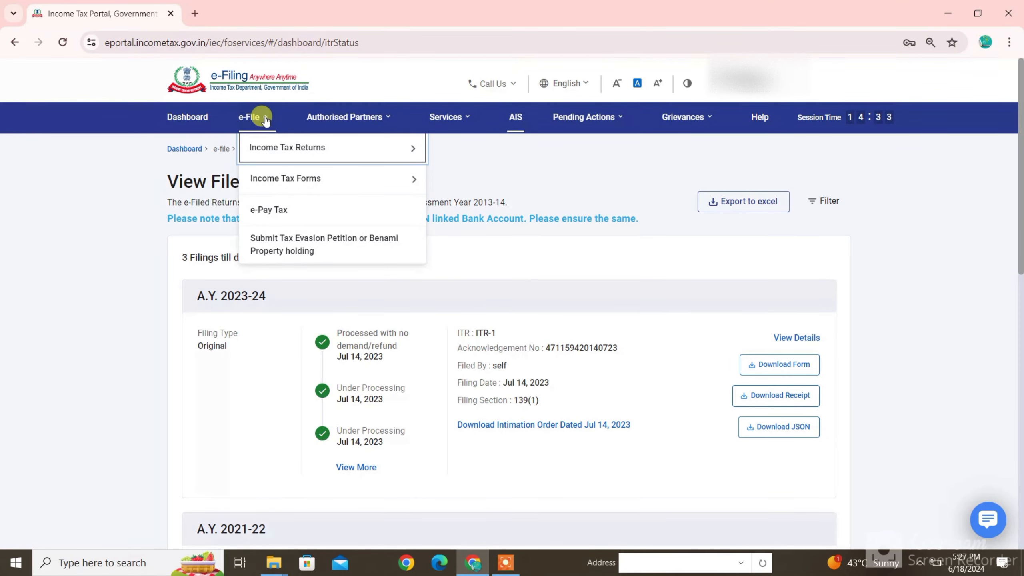
{"action": "mouse_move", "coordinate": [252, 147]}
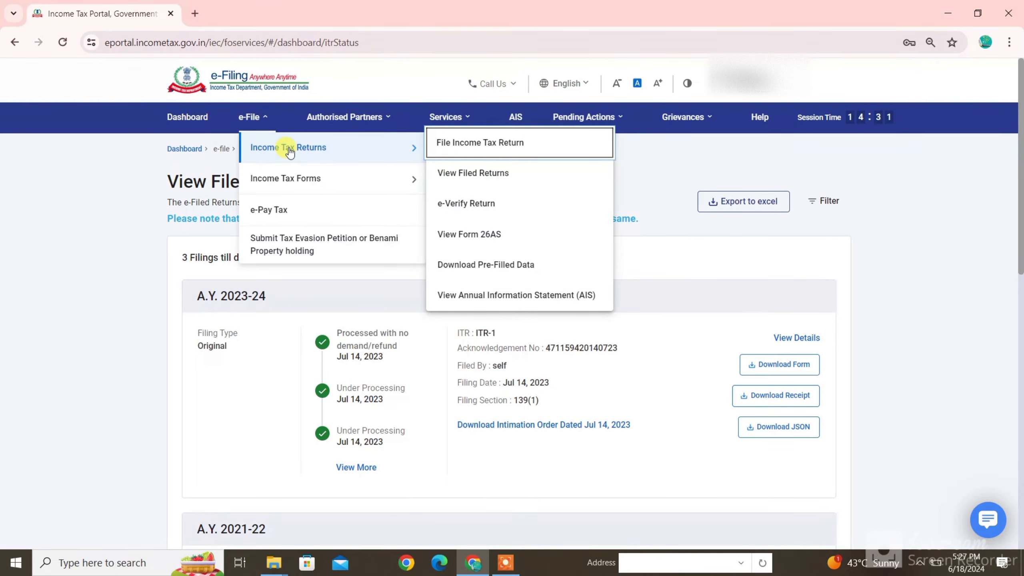
{"action": "left_click", "coordinate": [468, 150]}
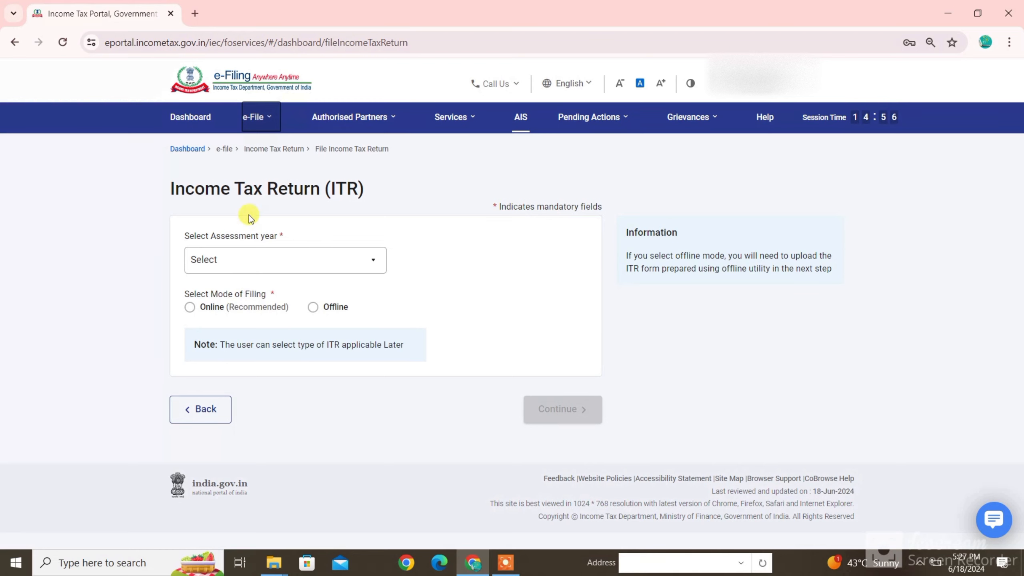
{"action": "left_click", "coordinate": [302, 262]}
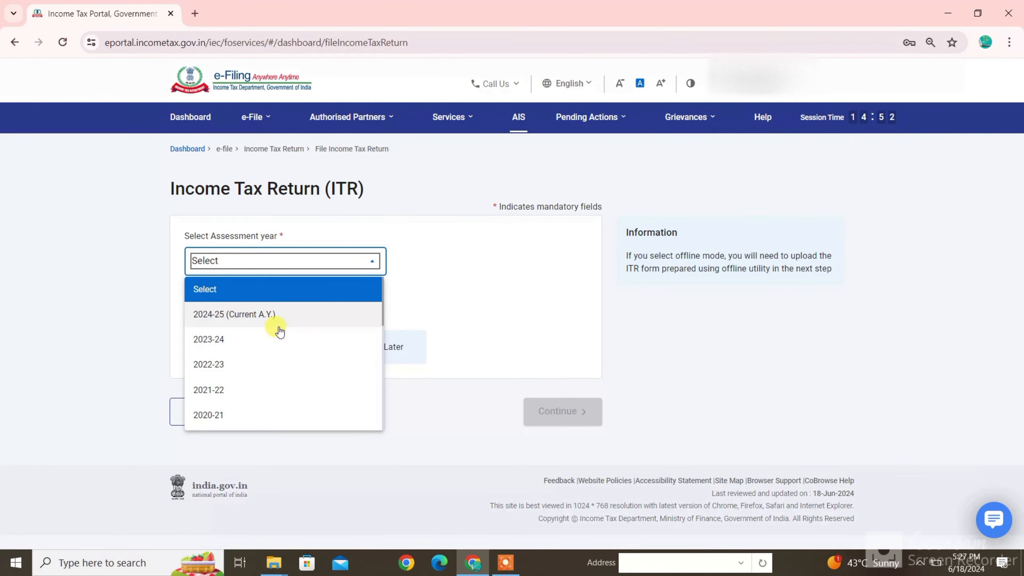
{"action": "left_click", "coordinate": [278, 325]}
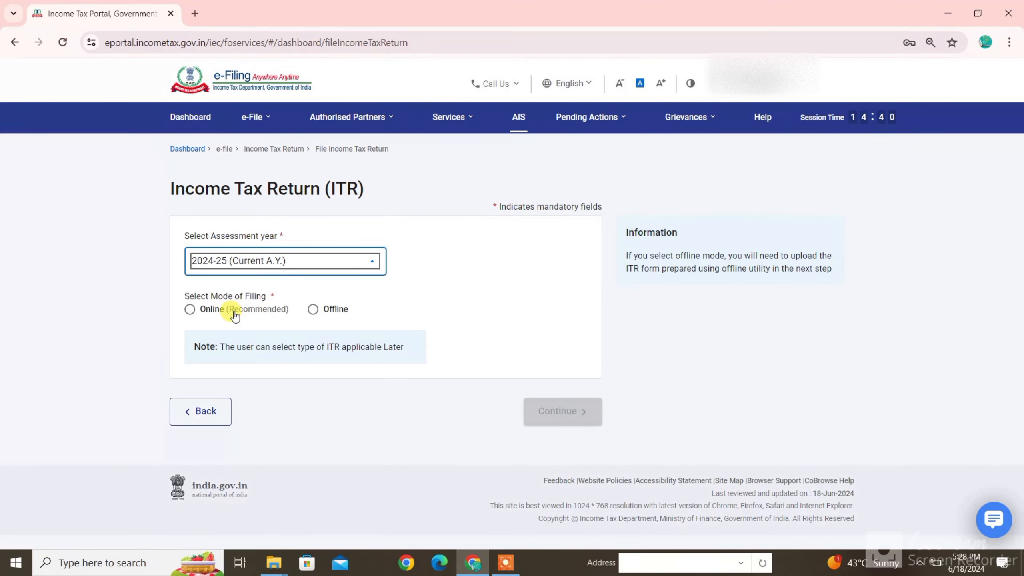
{"action": "left_click", "coordinate": [205, 309]}
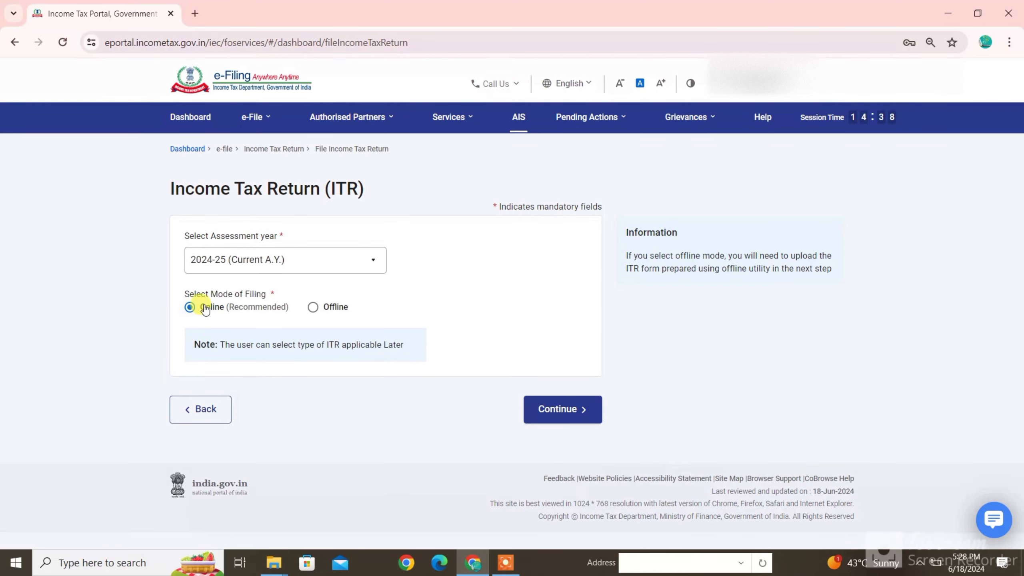
{"action": "left_click", "coordinate": [571, 412]}
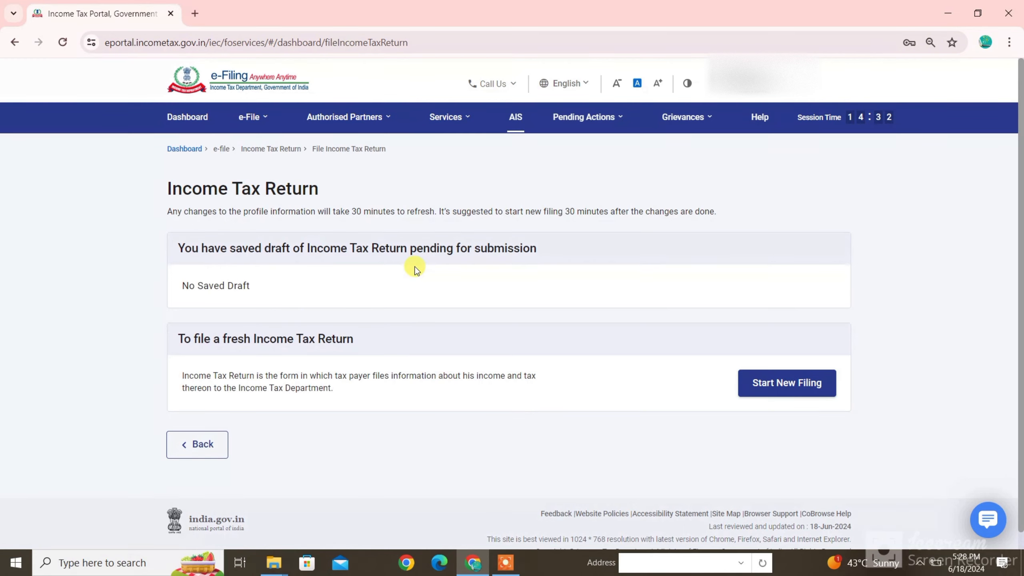
Start a new filing with Individual status and proceed with the ITR-1 form
{"action": "left_click", "coordinate": [809, 381]}
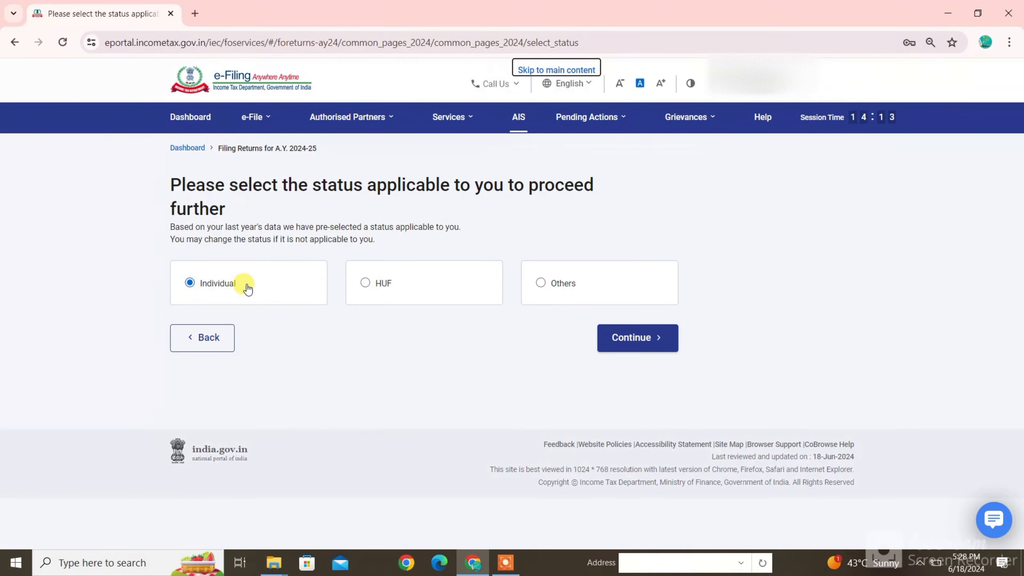
{"action": "left_click", "coordinate": [637, 338]}
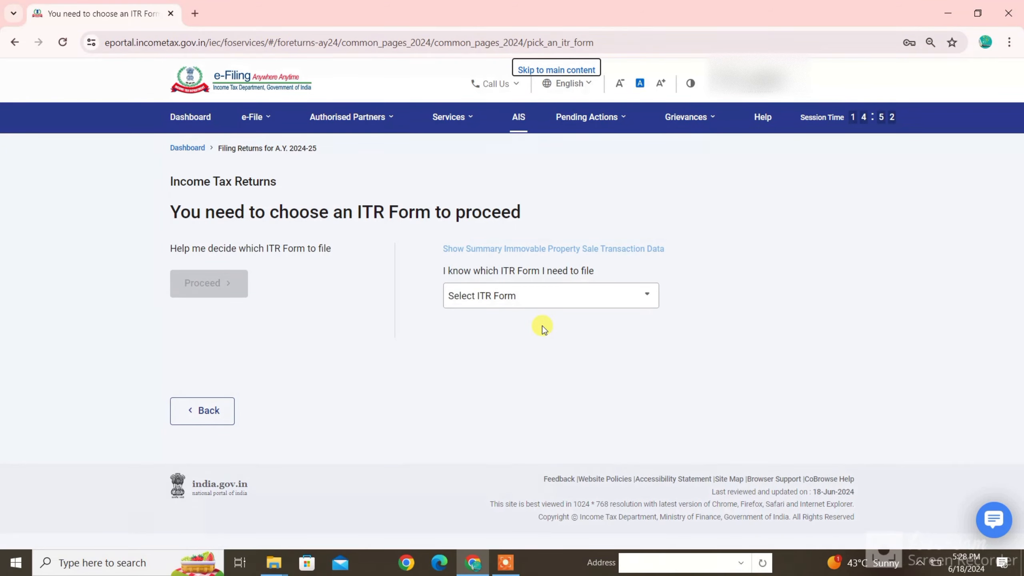
{"action": "left_click", "coordinate": [528, 295]}
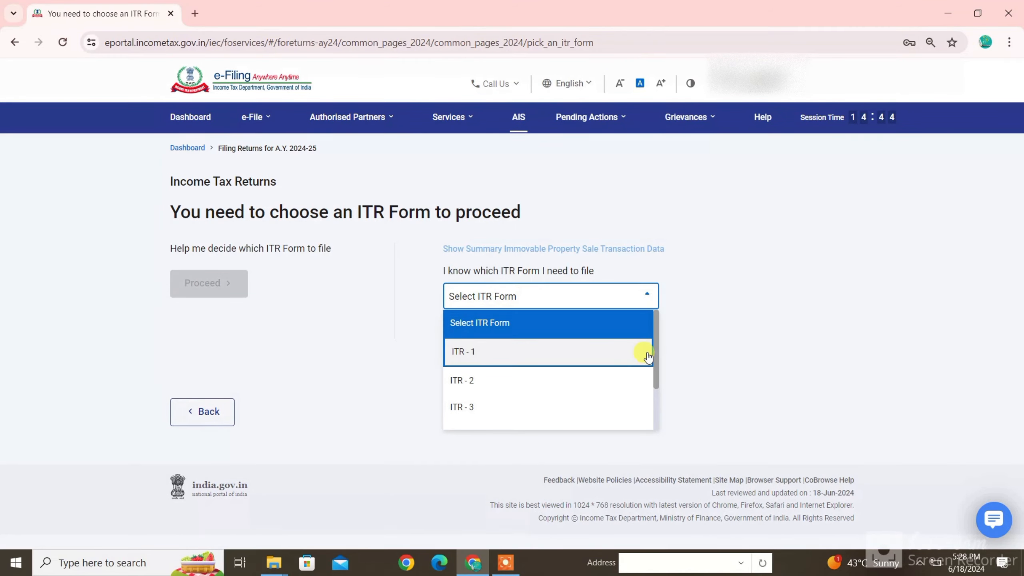
{"action": "left_click_drag", "start_coordinate": [660, 350], "coordinate": [655, 400]}
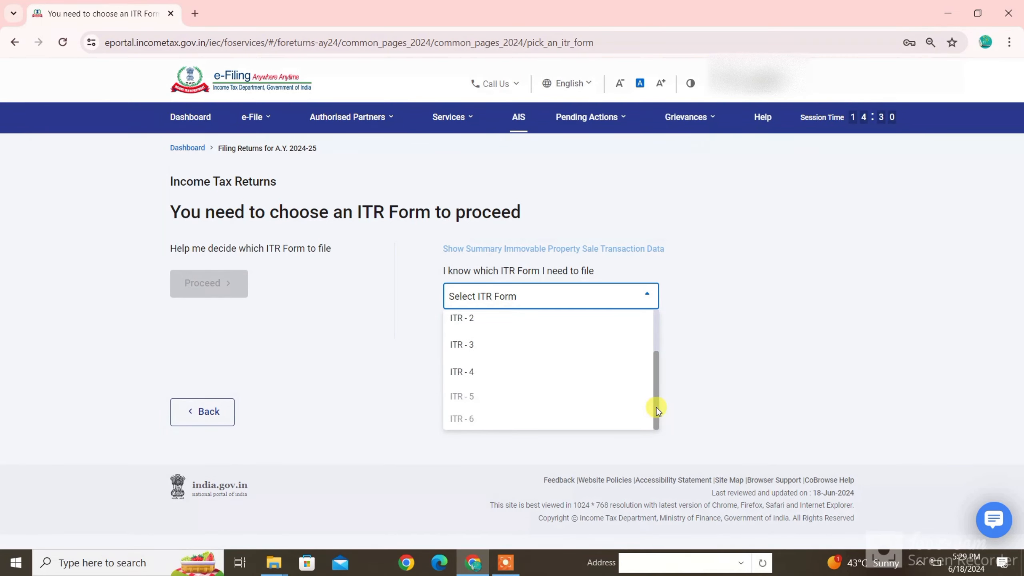
{"action": "left_click_drag", "start_coordinate": [657, 410], "coordinate": [512, 329]}
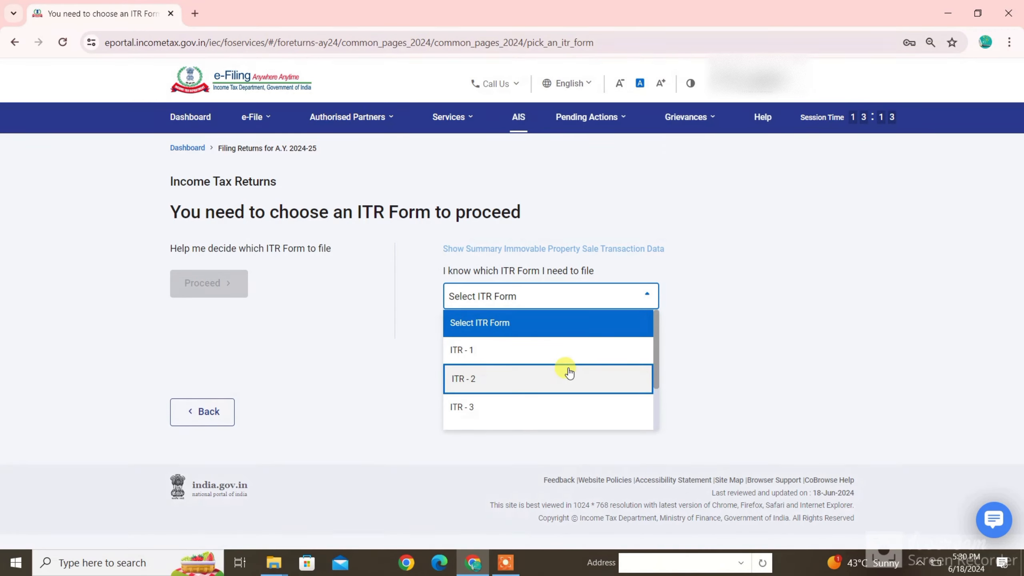
{"action": "left_click", "coordinate": [548, 350]}
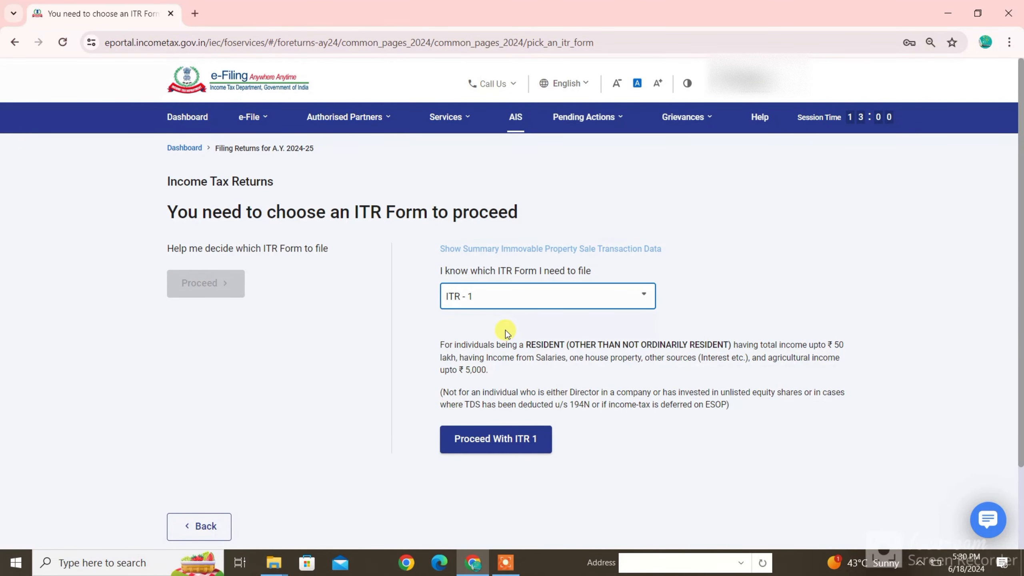
{"action": "left_click", "coordinate": [500, 447]}
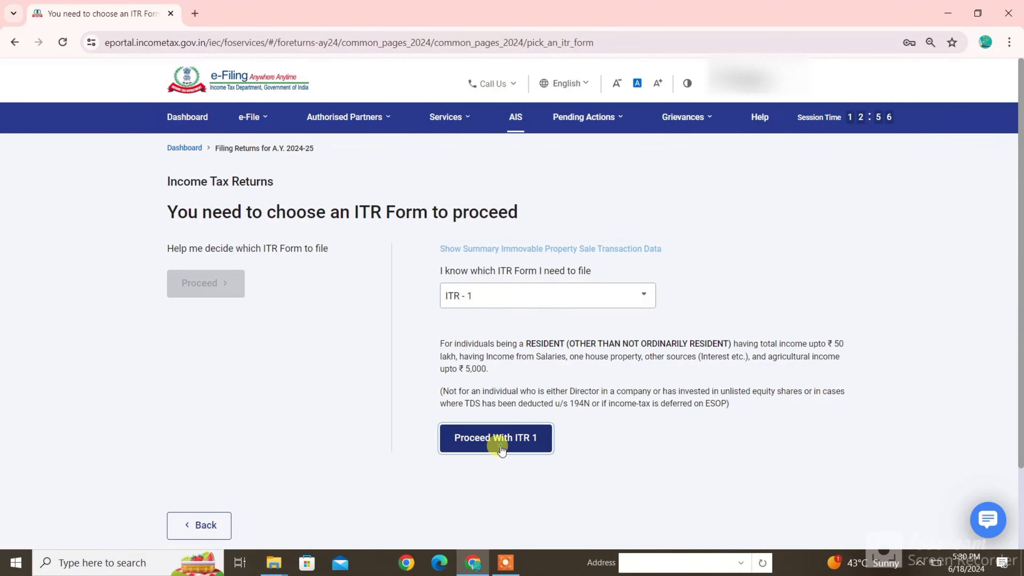
Get started with ITR-1 and submit Others as the reason for filing the return
{"action": "left_click", "coordinate": [261, 387]}
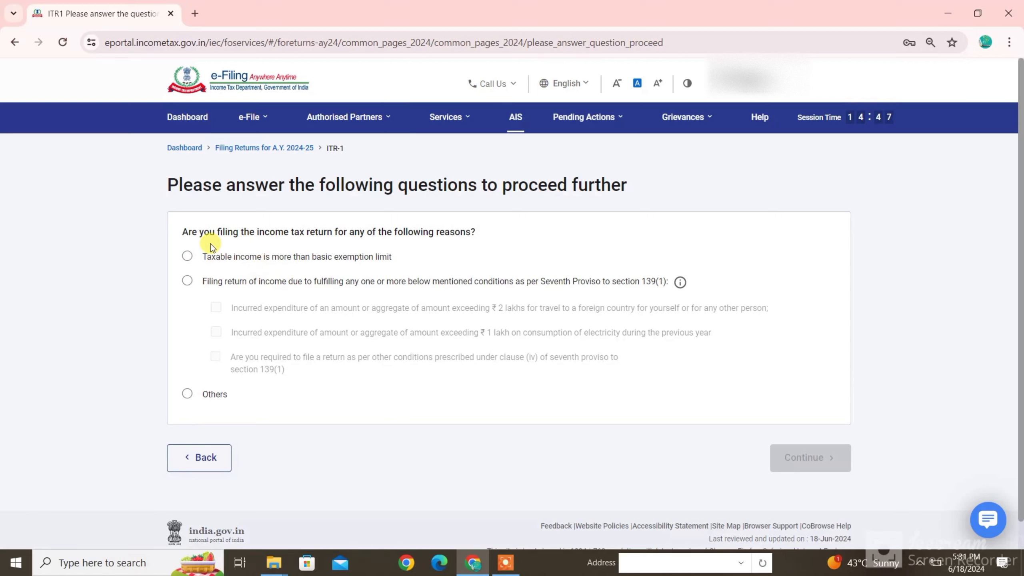
{"action": "left_click", "coordinate": [189, 395]}
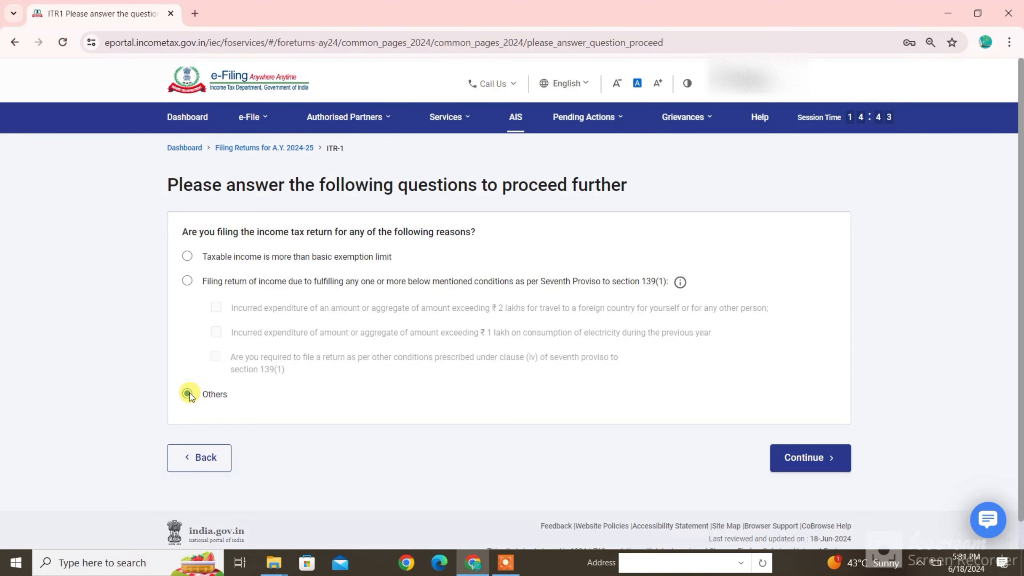
{"action": "left_click", "coordinate": [791, 459]}
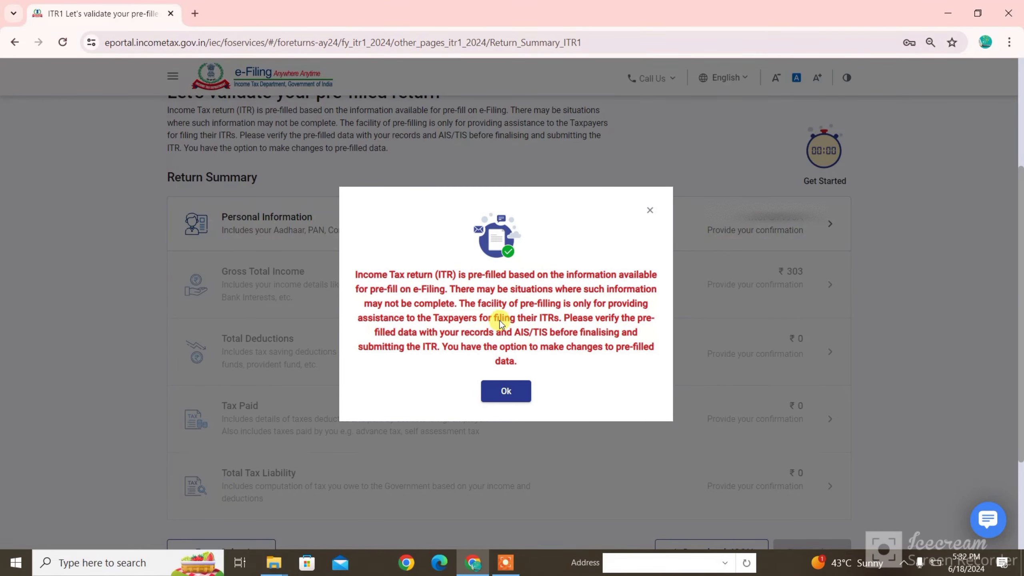
In the return's Personal Information section, choose Others as the nature of employment
{"action": "left_click", "coordinate": [506, 391]}
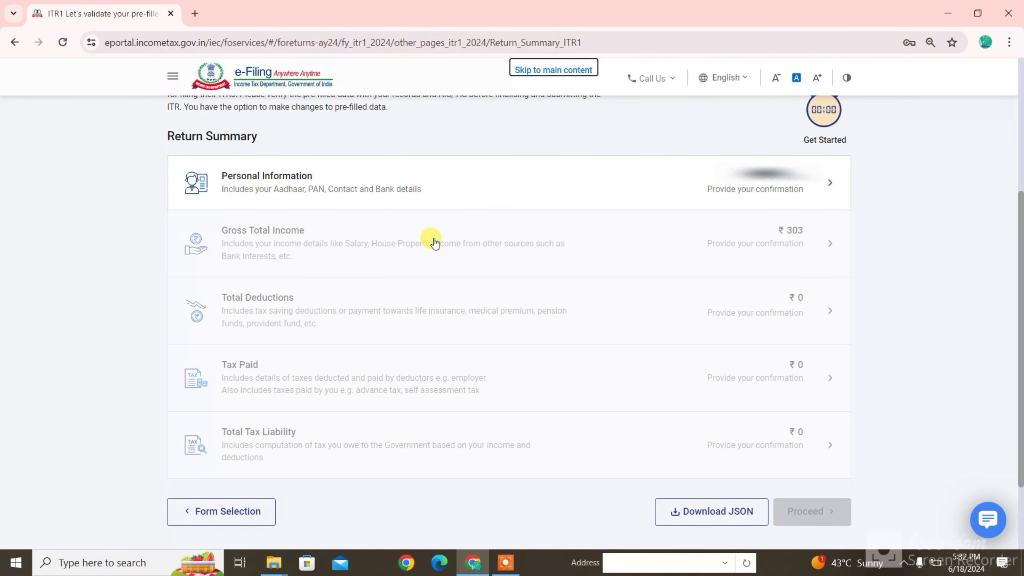
{"action": "left_click", "coordinate": [238, 182]}
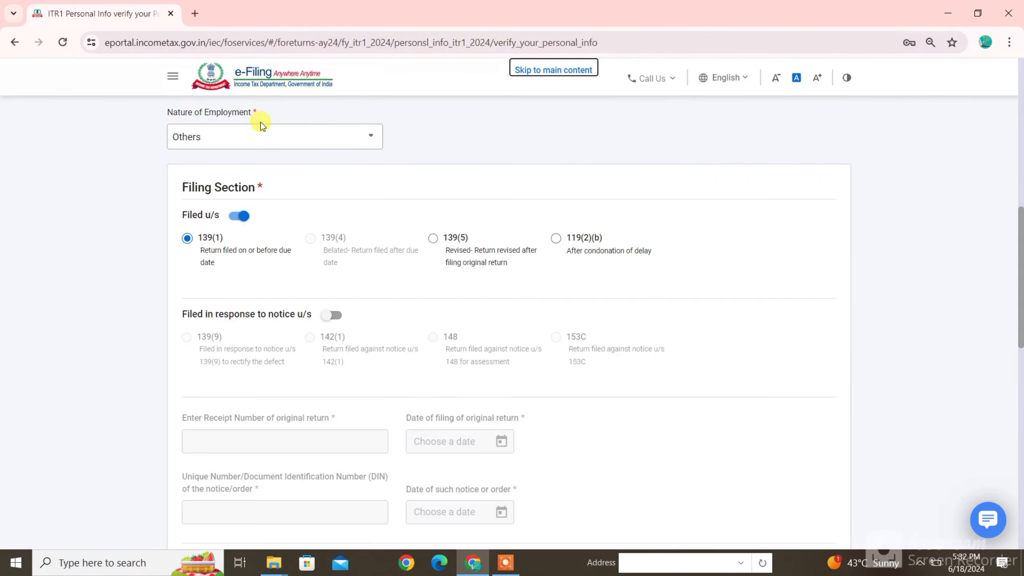
{"action": "left_click", "coordinate": [265, 142]}
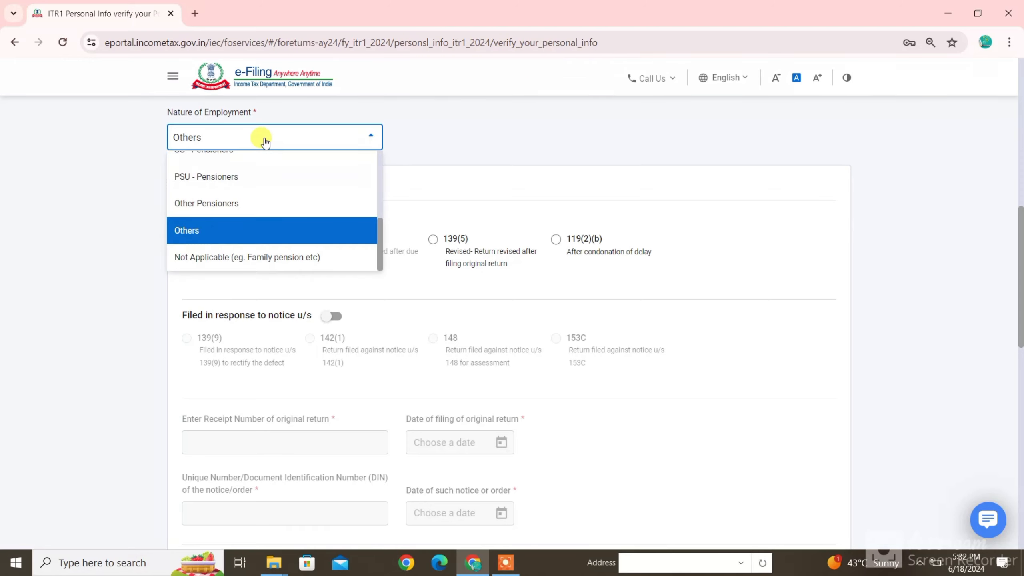
{"action": "scroll", "coordinate": [208, 194], "scroll_direction": "up", "scroll_amount": 5}
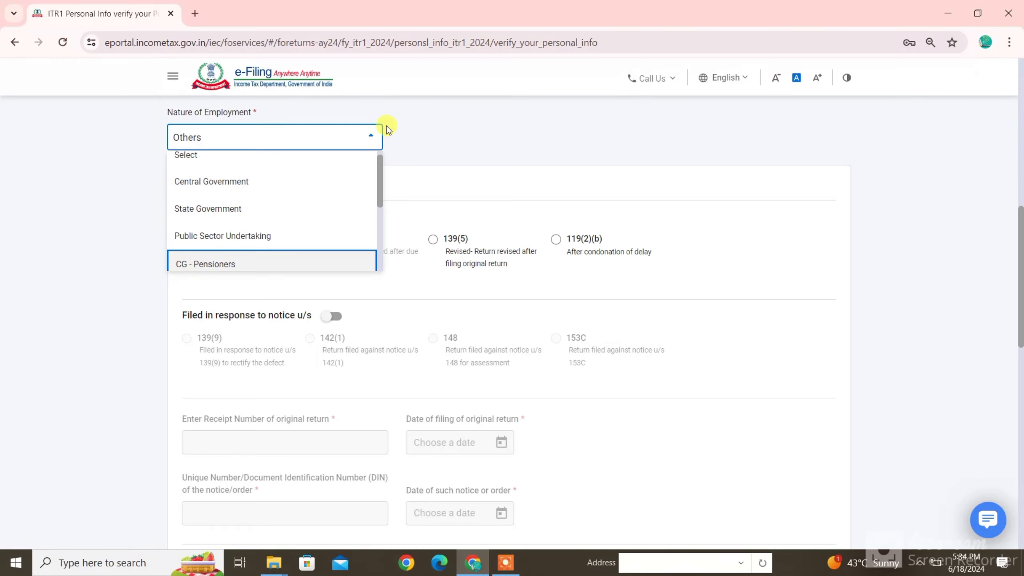
{"action": "left_click_drag", "start_coordinate": [377, 184], "coordinate": [374, 222]}
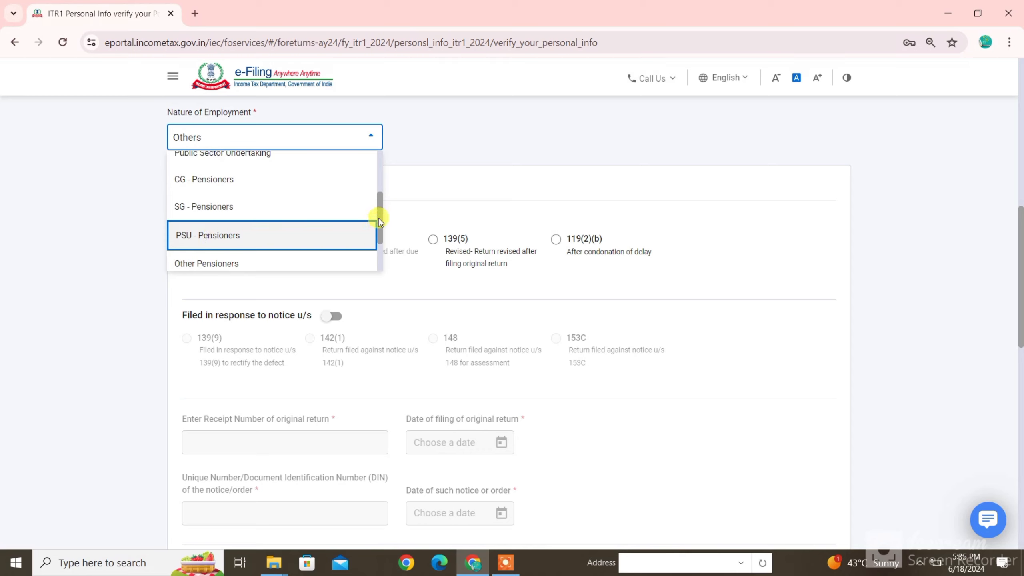
{"action": "left_click_drag", "start_coordinate": [379, 218], "coordinate": [373, 256]}
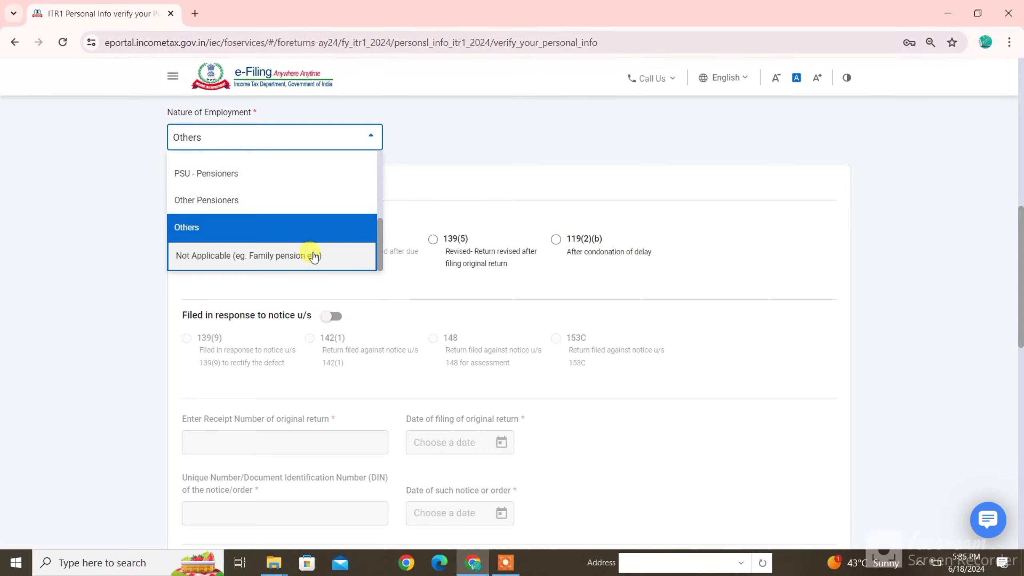
{"action": "left_click", "coordinate": [215, 230]}
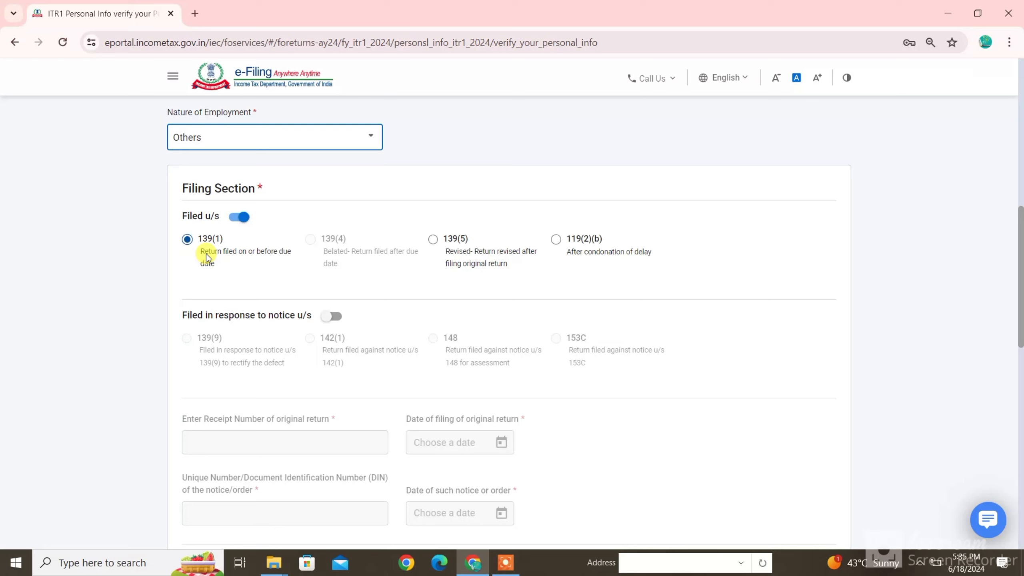
Check the new tax regime opt-out question and the bank details, and confirm the Personal Information section
{"action": "scroll", "coordinate": [206, 254], "scroll_direction": "down", "scroll_amount": 10}
{"action": "left_click_drag", "start_coordinate": [183, 156], "coordinate": [443, 165]}
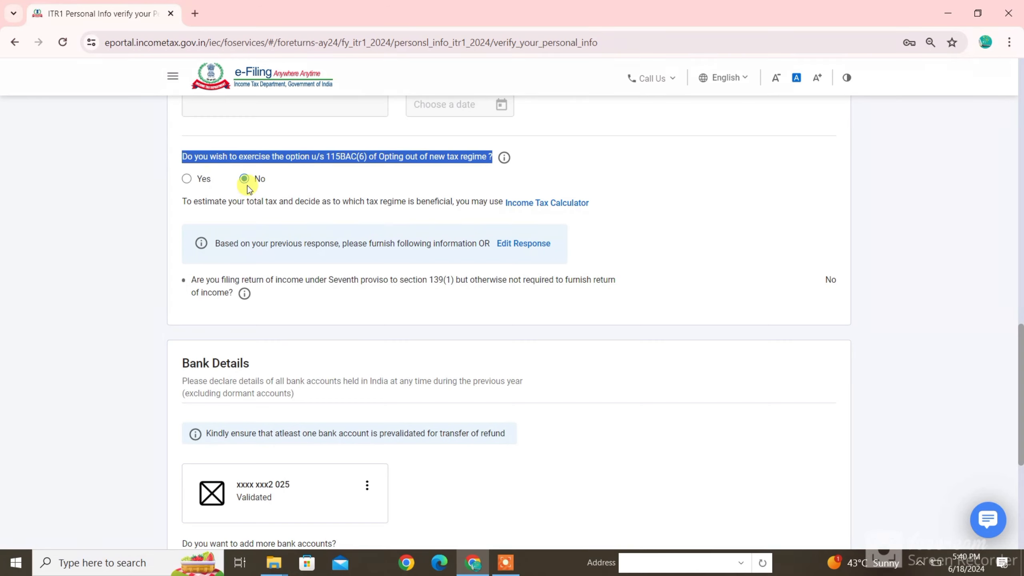
{"action": "left_click_drag", "start_coordinate": [1020, 420], "coordinate": [1020, 480]}
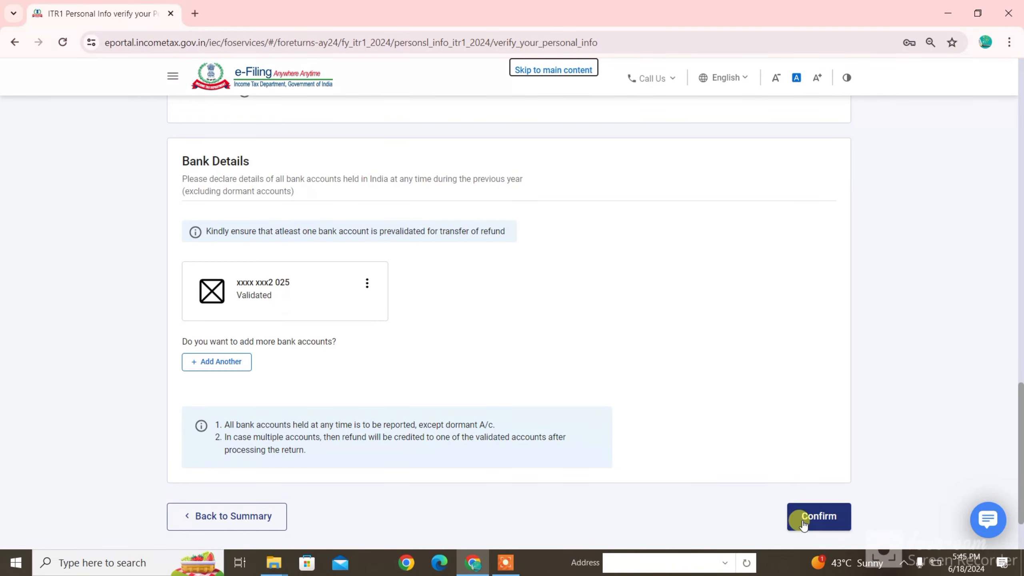
{"action": "left_click", "coordinate": [805, 522]}
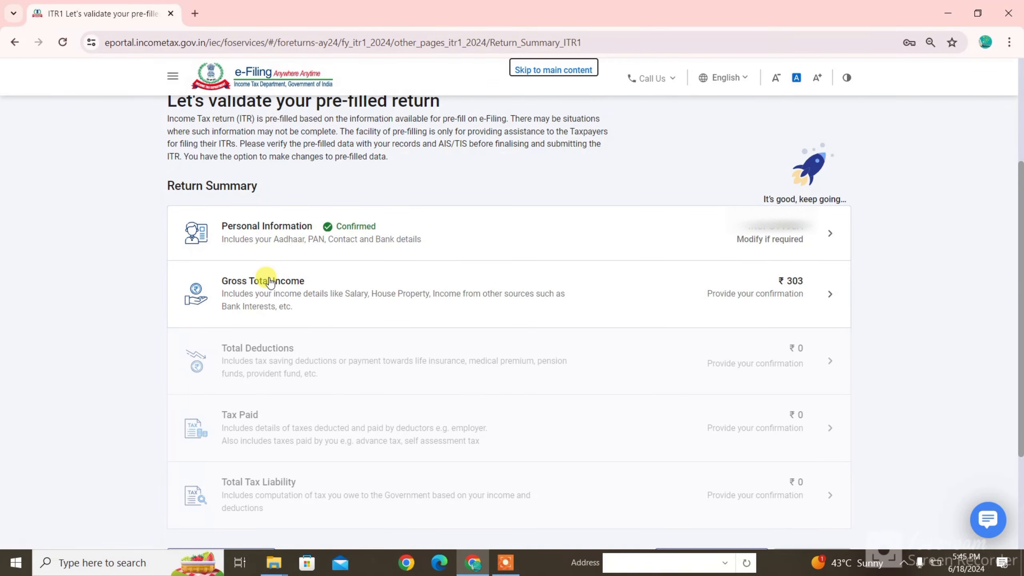
Open the Gross Total Income section and skip the salary exemption questions
{"action": "left_click", "coordinate": [270, 283]}
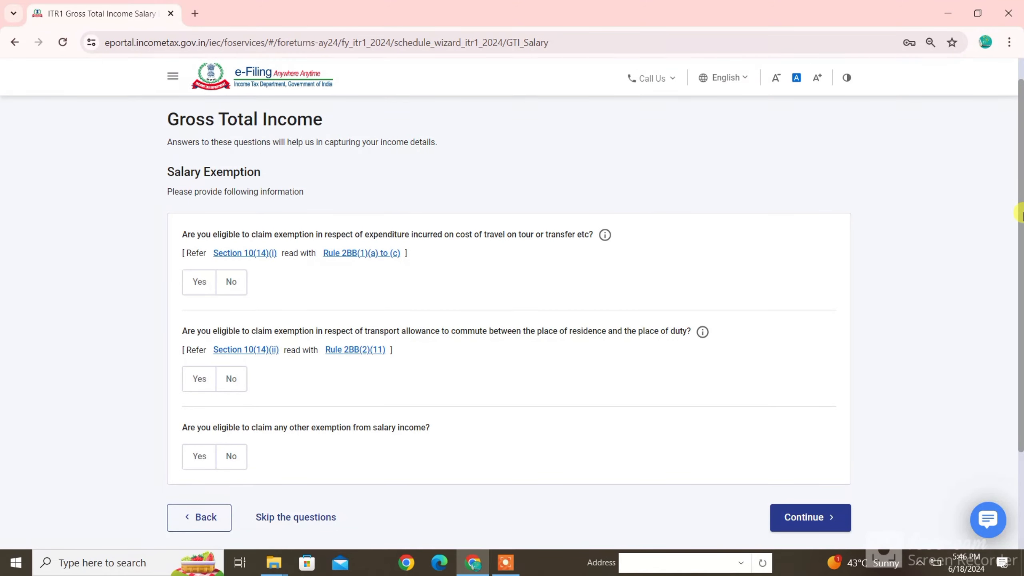
{"action": "scroll", "coordinate": [1020, 212], "scroll_direction": "down", "scroll_amount": 2}
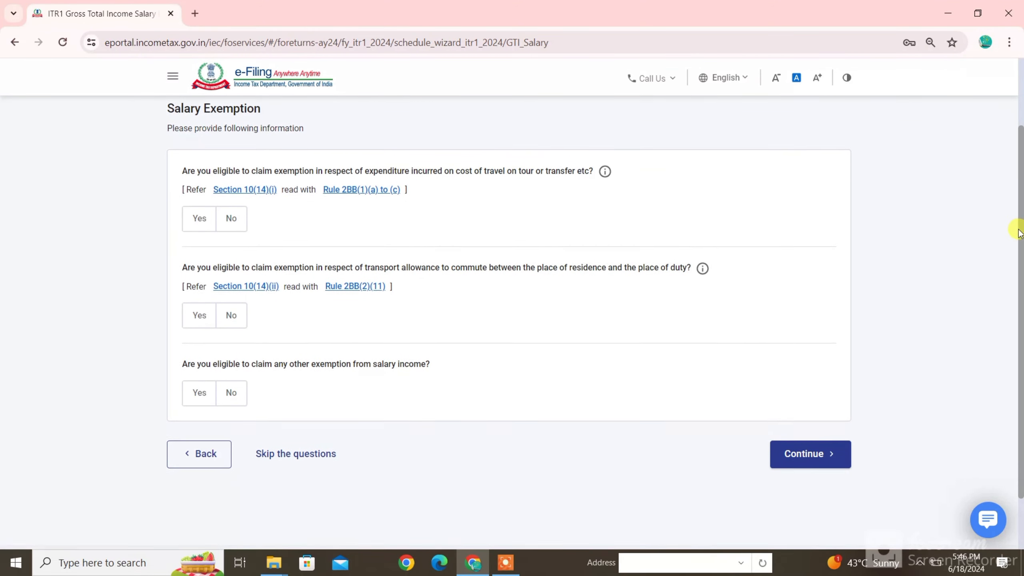
{"action": "left_click", "coordinate": [285, 454]}
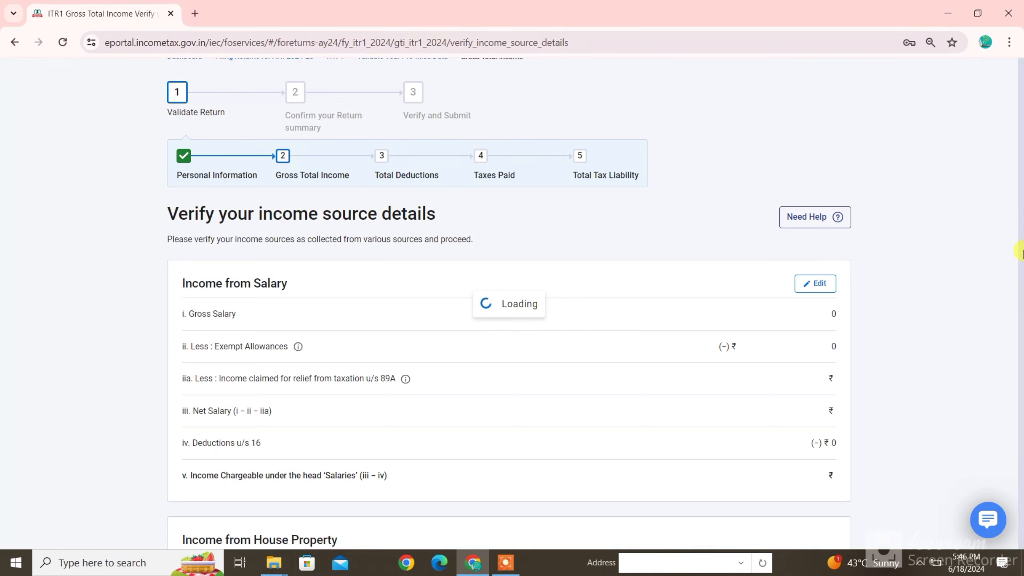
Examine the salary, house property, other sources and exempt income sections on the income source verification page
{"action": "left_click_drag", "start_coordinate": [183, 377], "coordinate": [281, 376]}
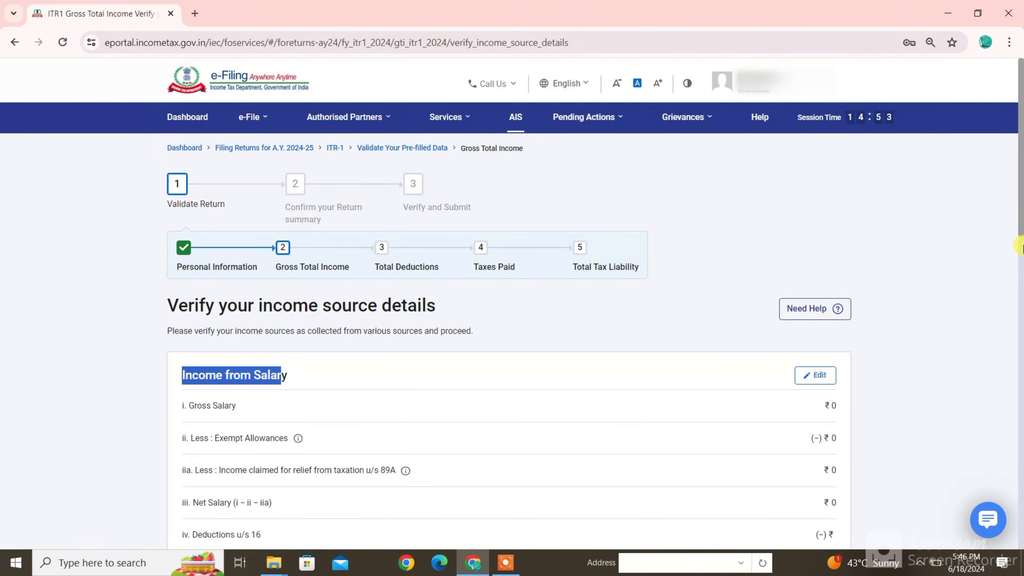
{"action": "left_click_drag", "start_coordinate": [1021, 198], "coordinate": [1017, 275]}
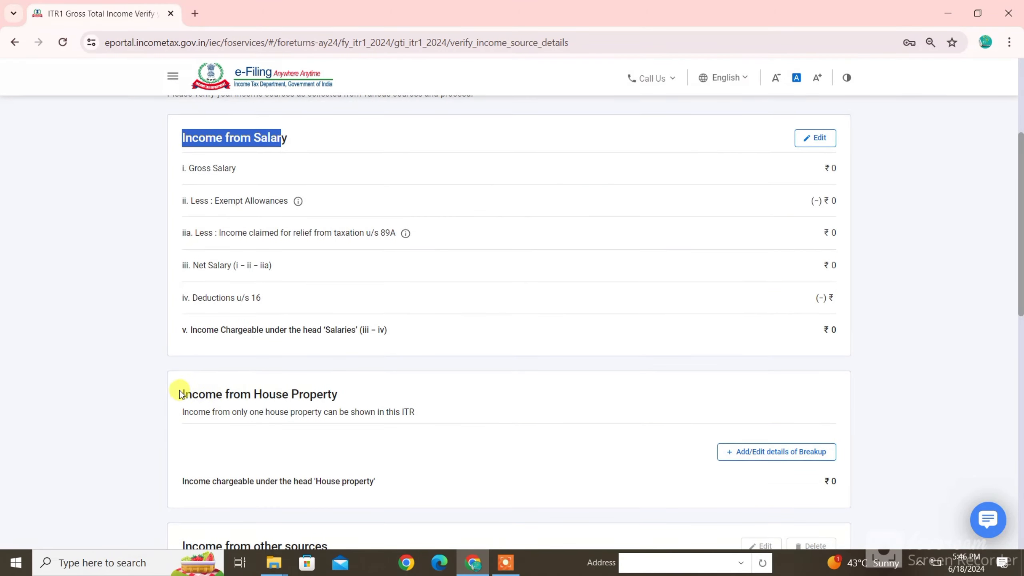
{"action": "left_click_drag", "start_coordinate": [180, 391], "coordinate": [371, 393]}
{"action": "left_click_drag", "start_coordinate": [1021, 224], "coordinate": [1021, 332]}
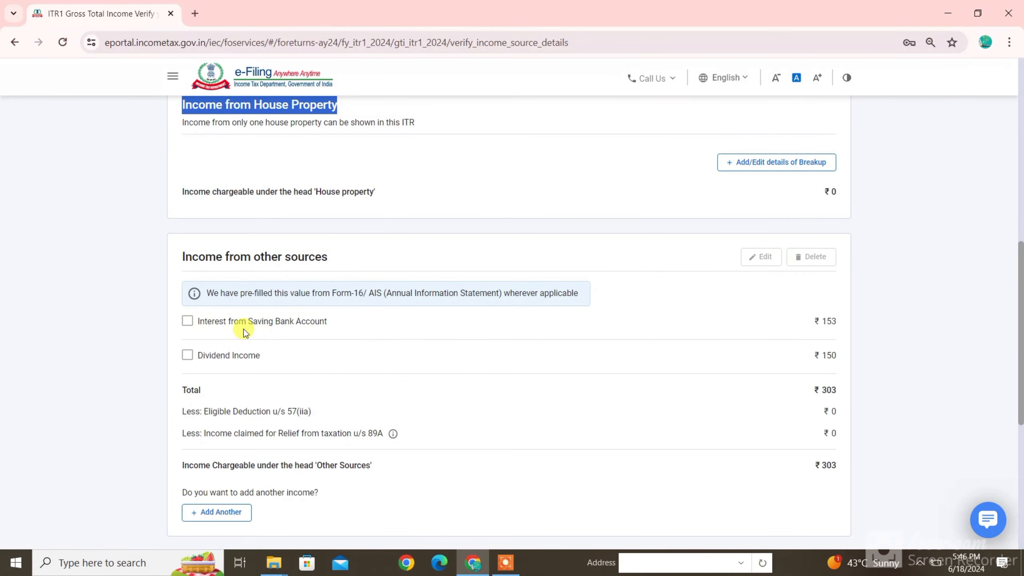
{"action": "left_click", "coordinate": [183, 258]}
{"action": "scroll", "coordinate": [153, 301], "scroll_direction": "down", "scroll_amount": 6}
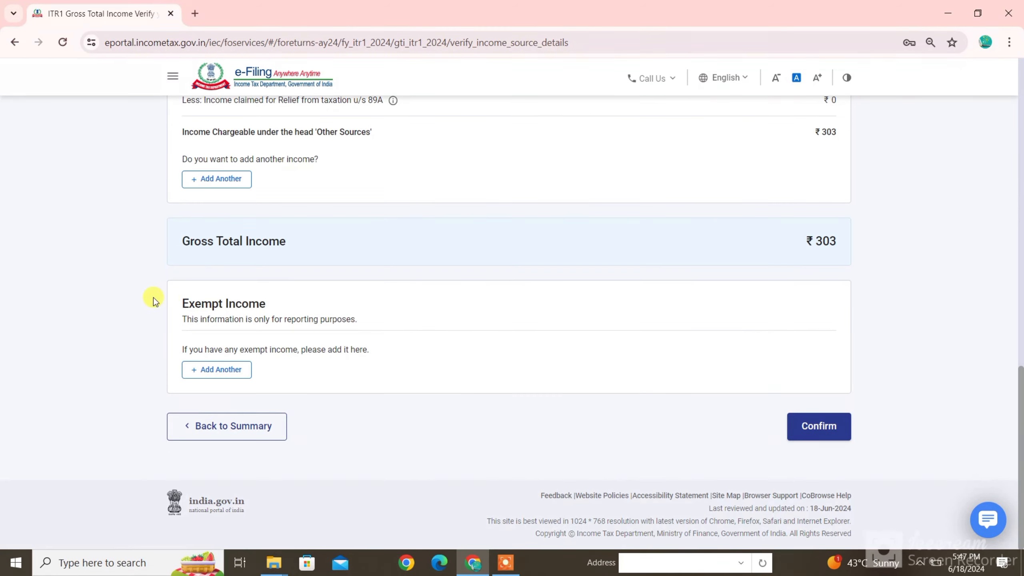
{"action": "scroll", "coordinate": [184, 305], "scroll_direction": "up", "scroll_amount": 15}
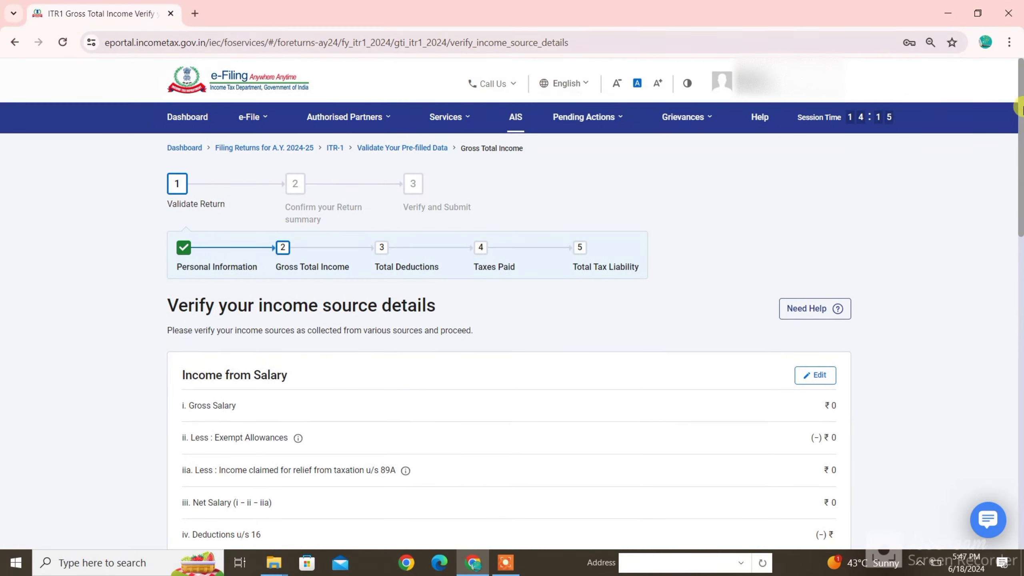
{"action": "scroll", "coordinate": [409, 236], "scroll_direction": "down", "scroll_amount": 3}
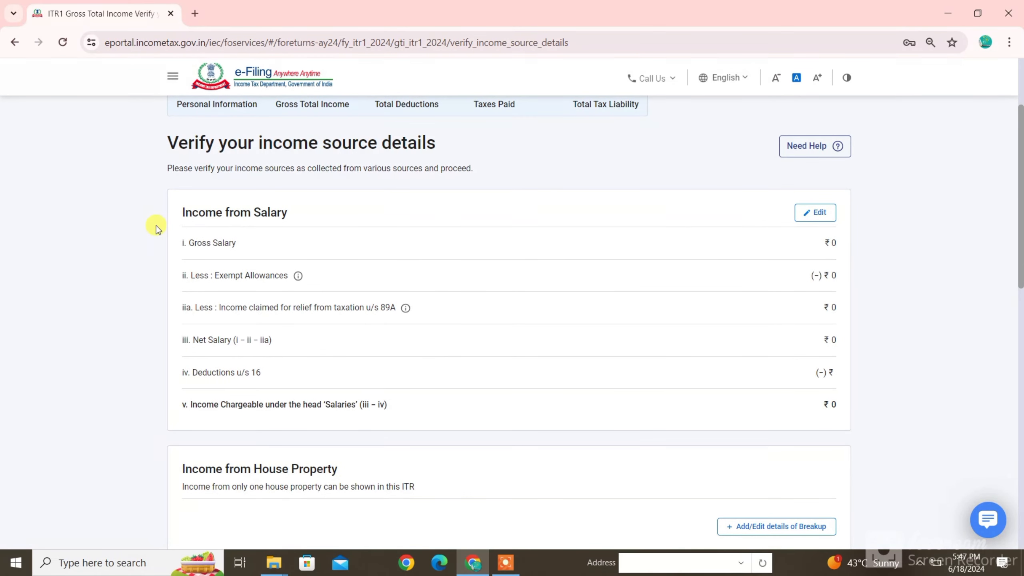
Edit Income from Salary and set the salary as per section 17(1) to 7,50,000
{"action": "left_click", "coordinate": [800, 221]}
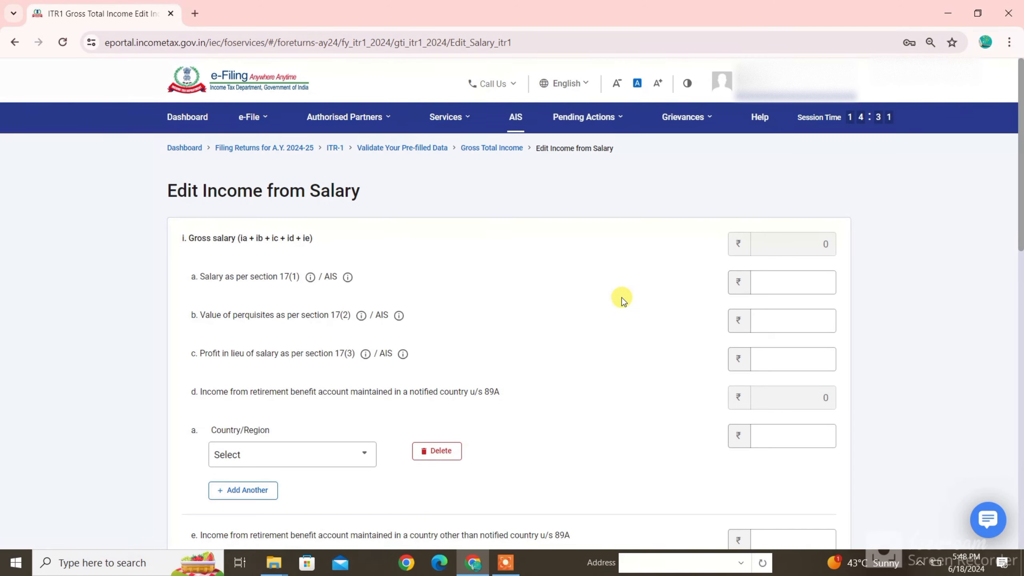
{"action": "left_click", "coordinate": [778, 282]}
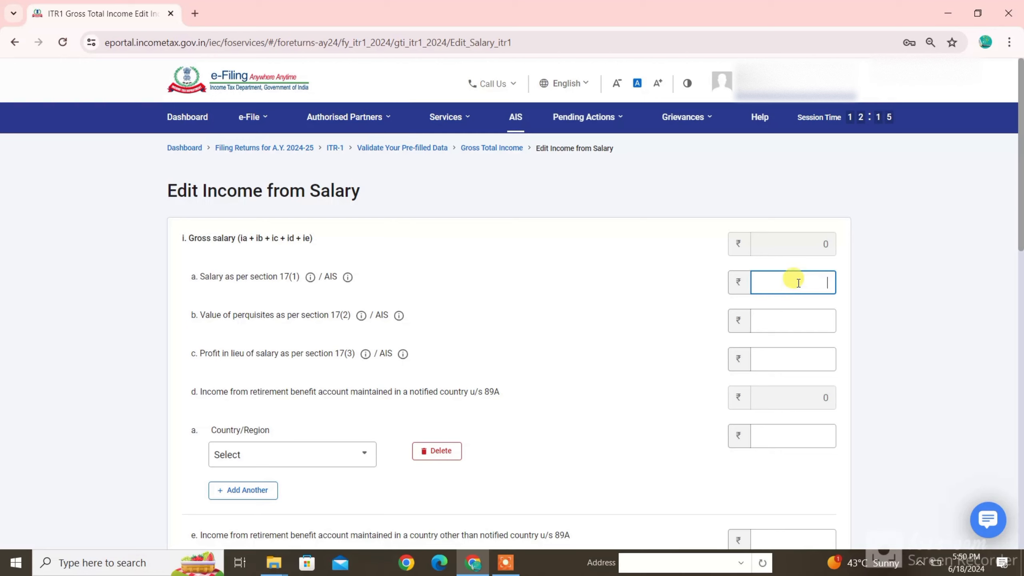
{"action": "type", "text": "750000"}
Examine the available natures of exempt allowance and the section 16 deductions in the salary form
{"action": "scroll", "coordinate": [258, 135], "scroll_direction": "down", "scroll_amount": 10}
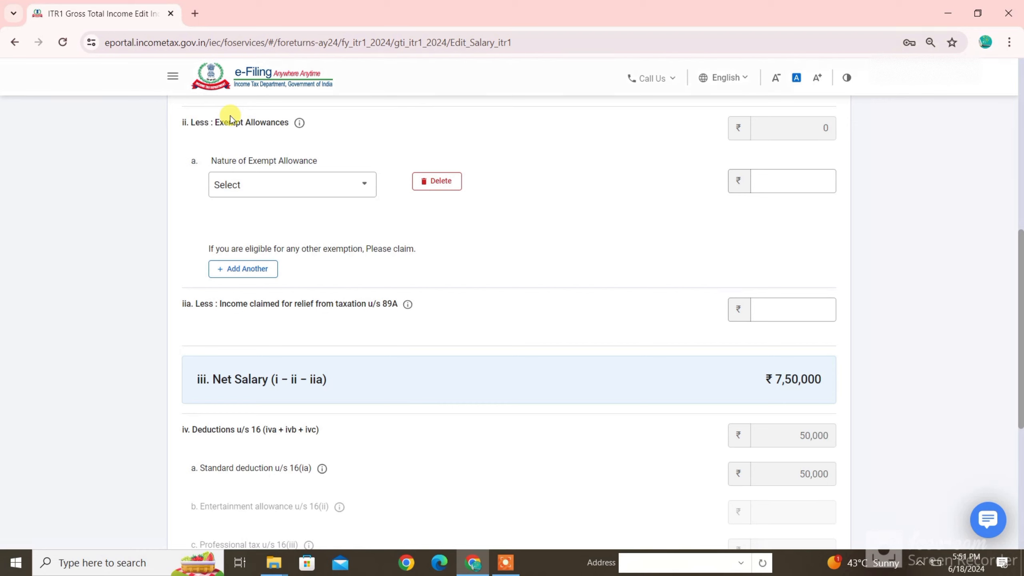
{"action": "left_click", "coordinate": [246, 185]}
{"action": "scroll", "coordinate": [300, 289], "scroll_direction": "down", "scroll_amount": 5}
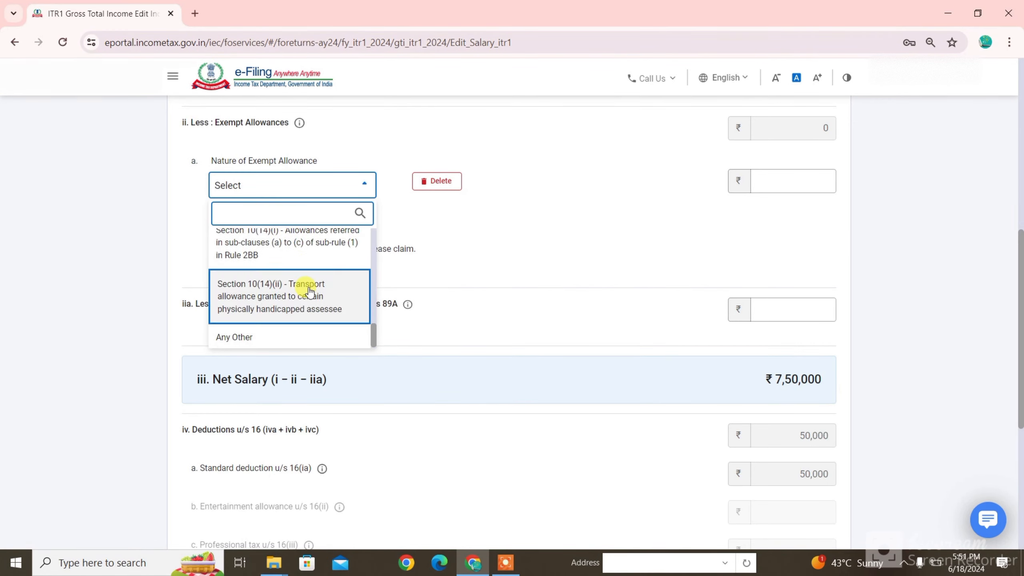
{"action": "scroll", "coordinate": [309, 291], "scroll_direction": "up", "scroll_amount": 5}
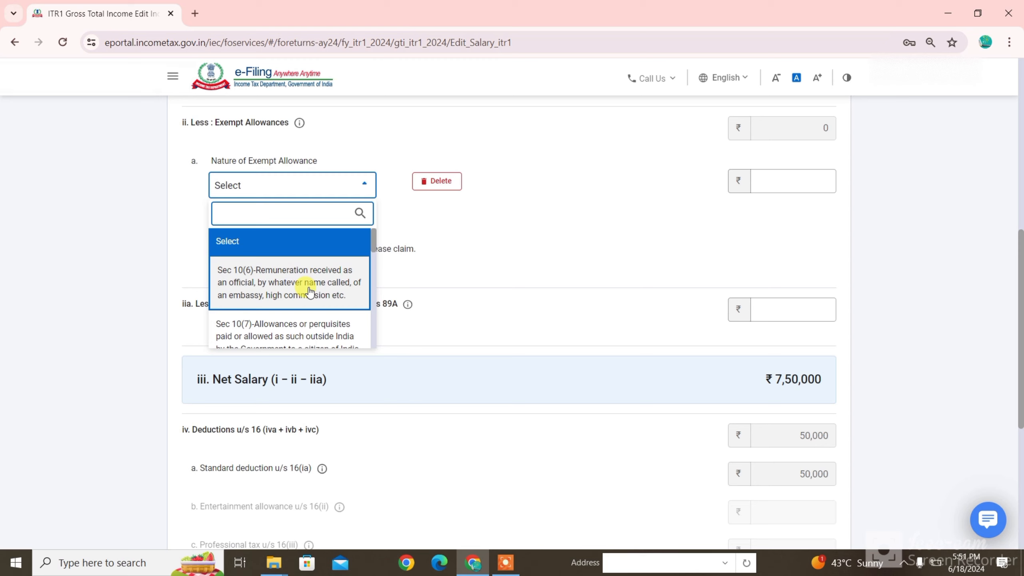
{"action": "scroll", "coordinate": [308, 291], "scroll_direction": "down", "scroll_amount": 5}
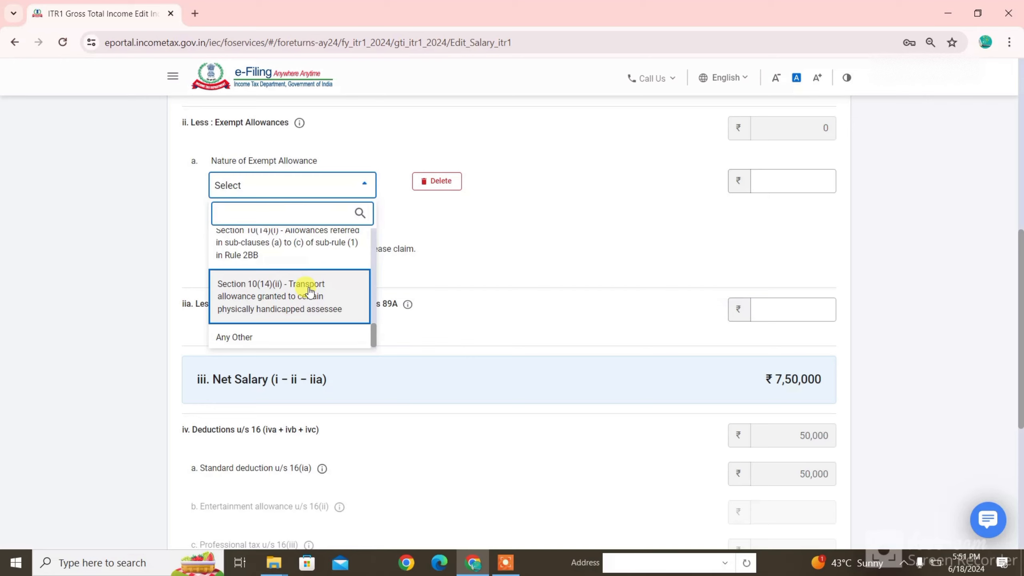
{"action": "scroll", "coordinate": [309, 291], "scroll_direction": "up", "scroll_amount": 10}
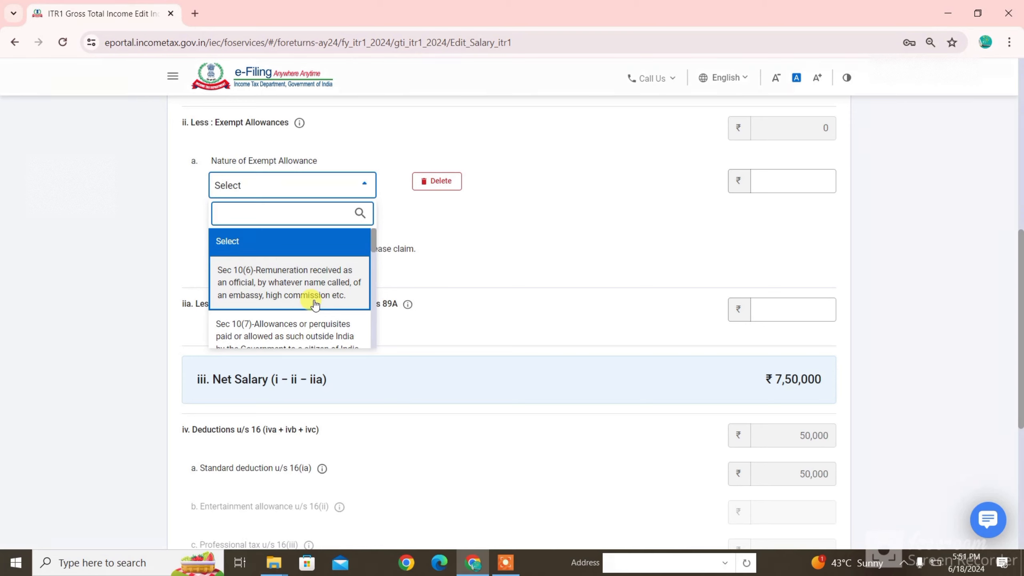
{"action": "scroll", "coordinate": [805, 210], "scroll_direction": "down", "scroll_amount": 5}
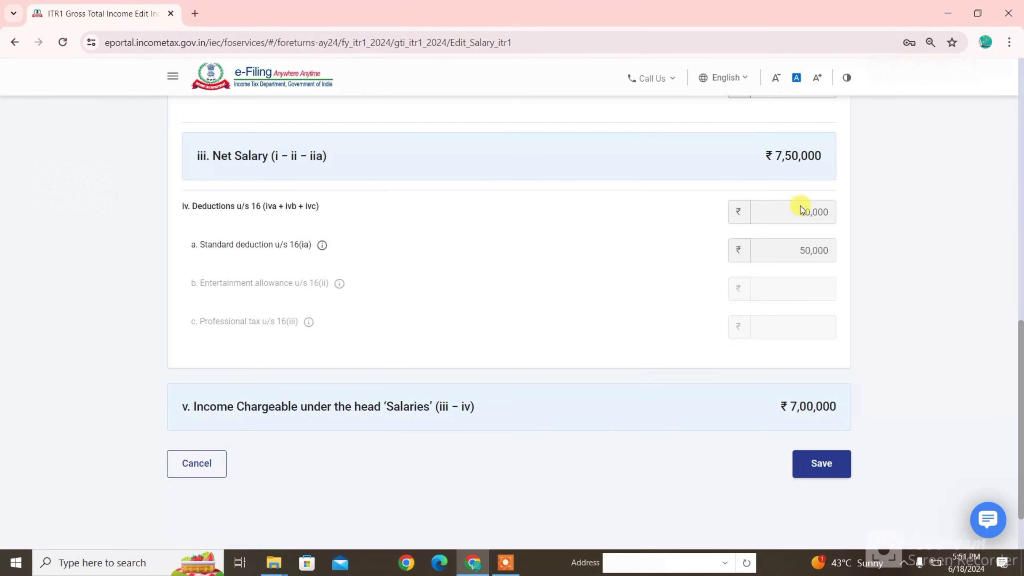
{"action": "left_click_drag", "start_coordinate": [796, 212], "coordinate": [868, 216]}
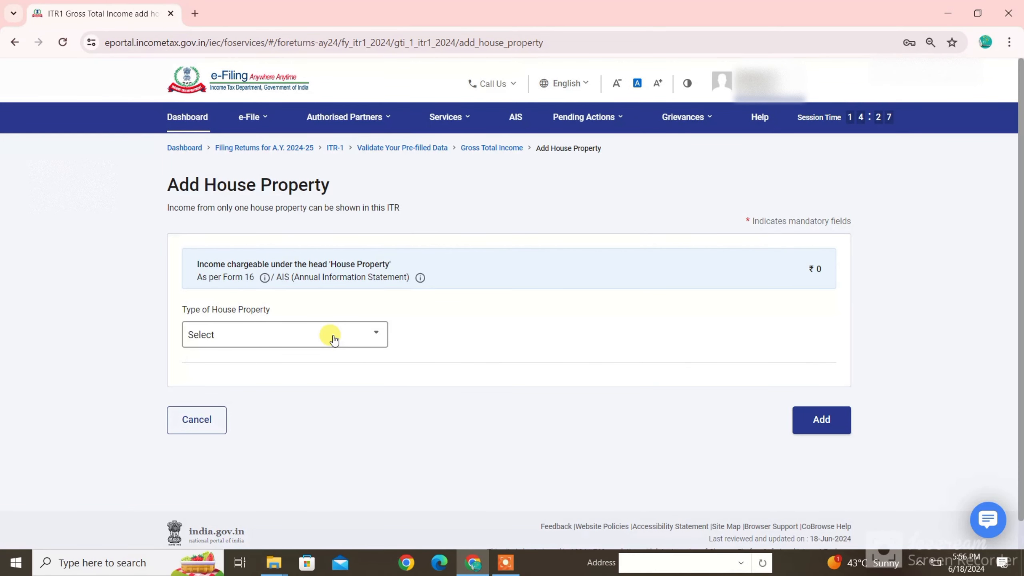
In the Add House Property form, try Self Occupied as the type of house property and switch it to Let Out
{"action": "left_click", "coordinate": [334, 341]}
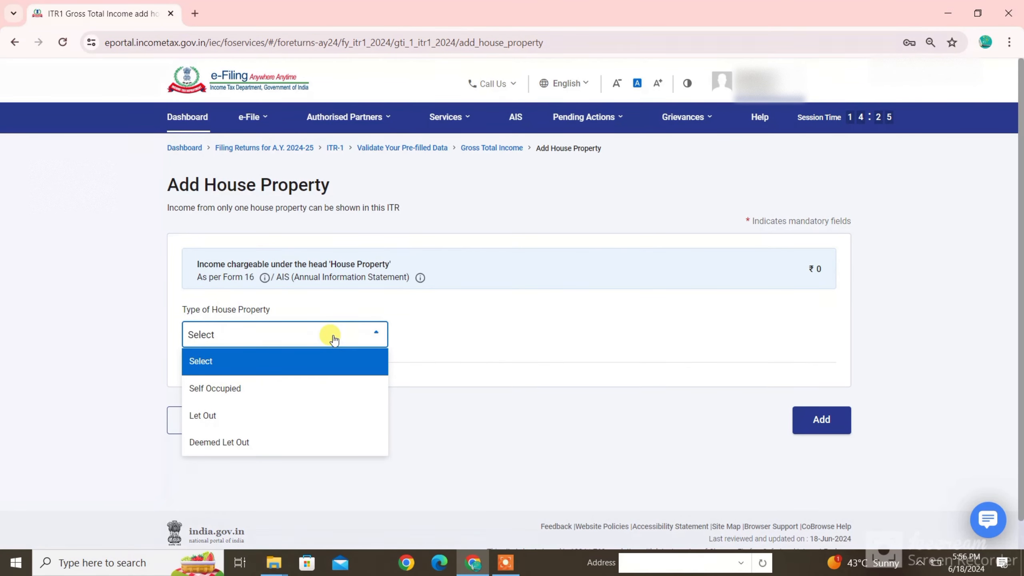
{"action": "left_click", "coordinate": [284, 391]}
{"action": "left_click", "coordinate": [265, 341]}
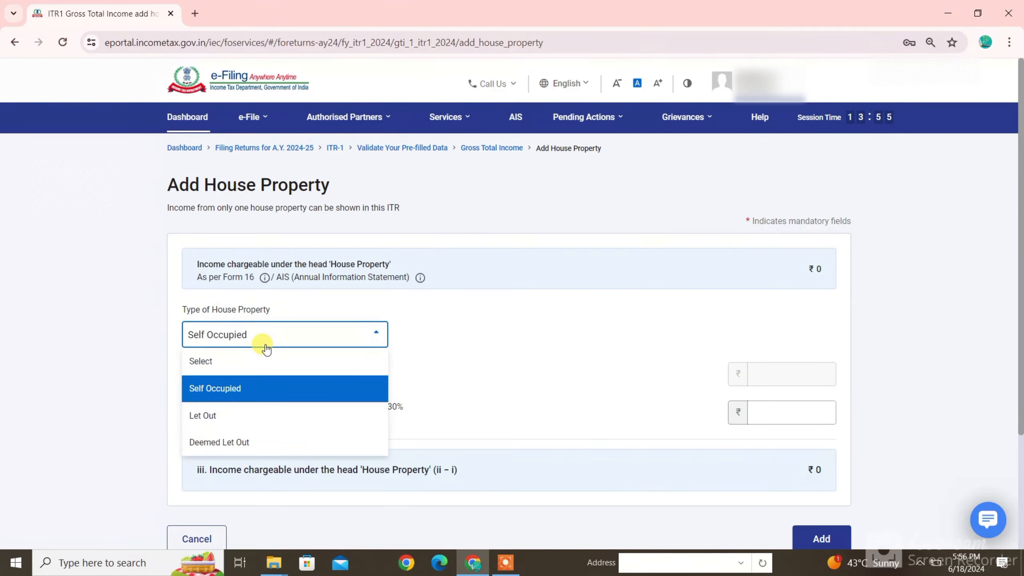
{"action": "left_click", "coordinate": [262, 419]}
{"action": "scroll", "coordinate": [309, 281], "scroll_direction": "down", "scroll_amount": 2}
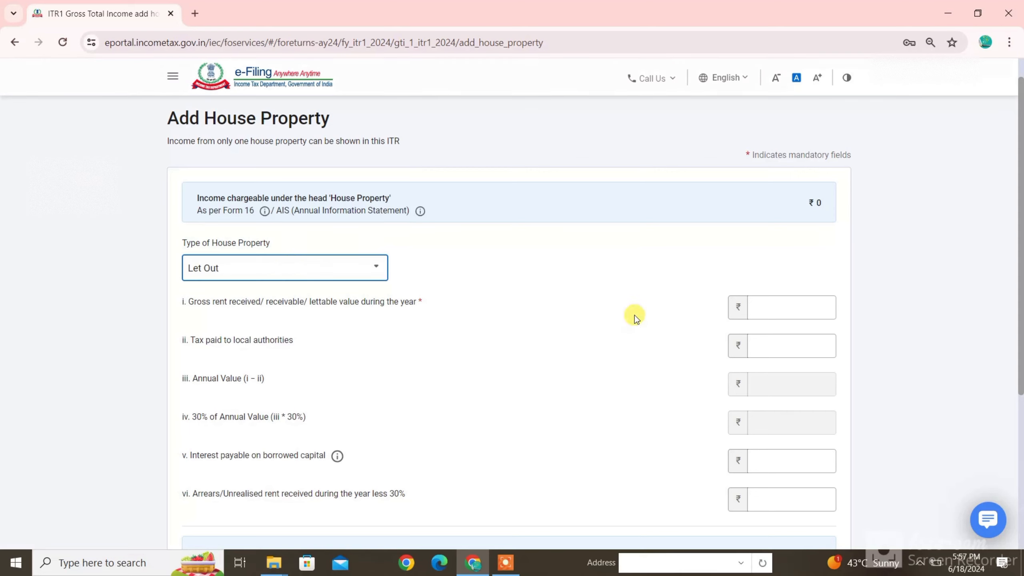
For the let-out property, enter a gross rent of 1,20,000 and tax paid to local authorities of 5,000
{"action": "left_click", "coordinate": [790, 307]}
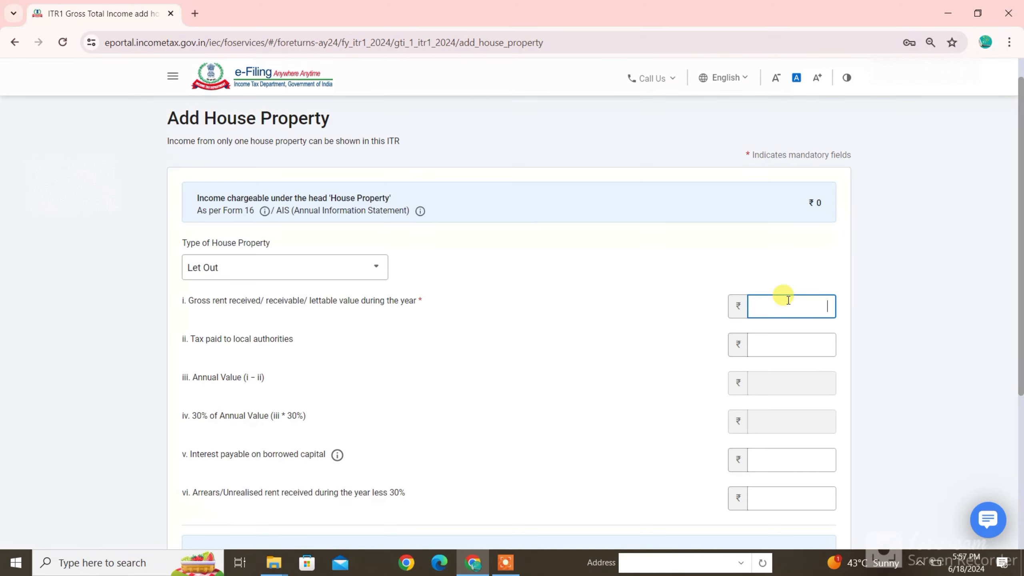
{"action": "scroll", "coordinate": [483, 295], "scroll_direction": "down", "scroll_amount": 3}
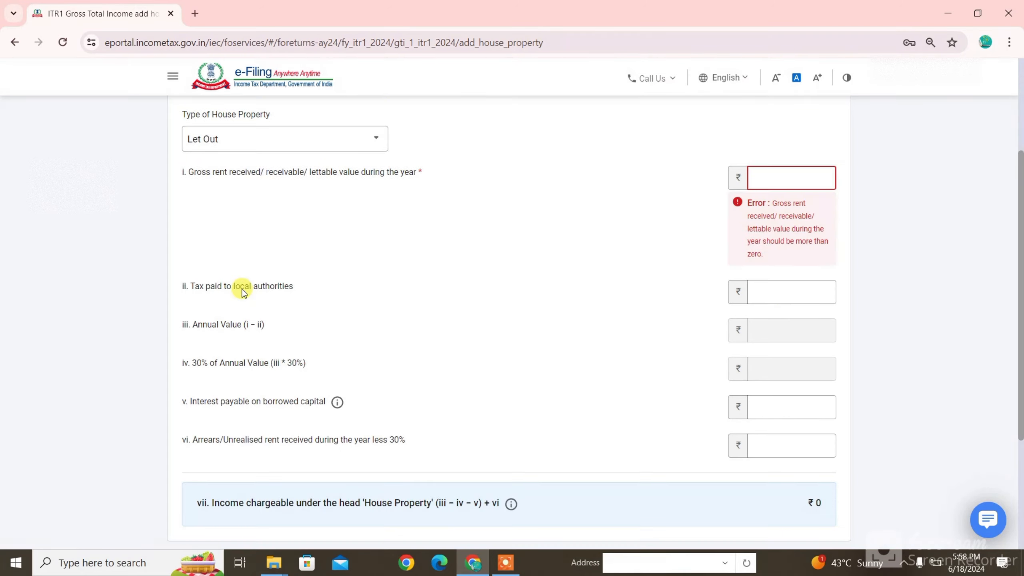
{"action": "left_click", "coordinate": [236, 287]}
{"action": "left_click_drag", "start_coordinate": [224, 287], "coordinate": [304, 294]}
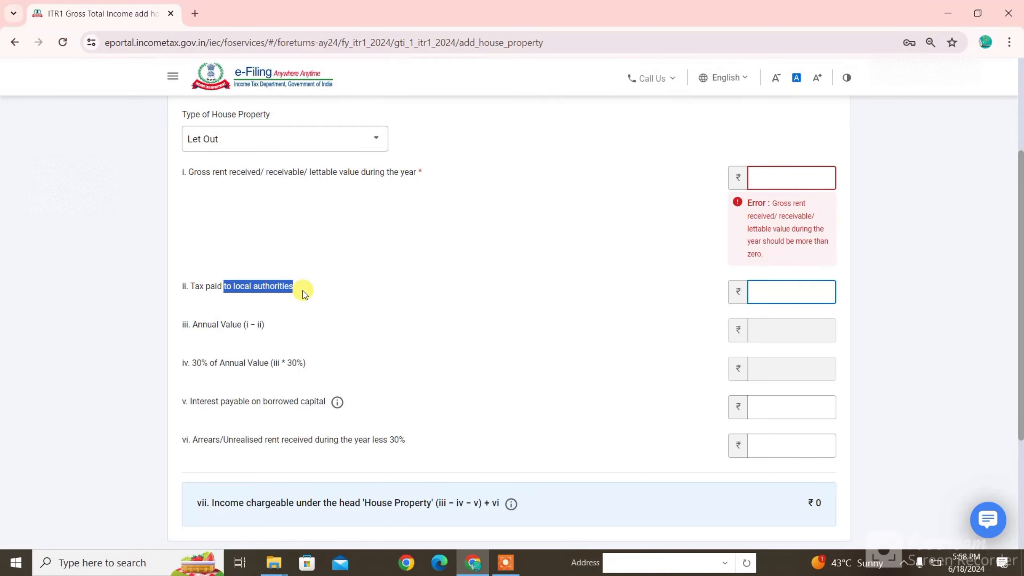
{"action": "left_click", "coordinate": [774, 294]}
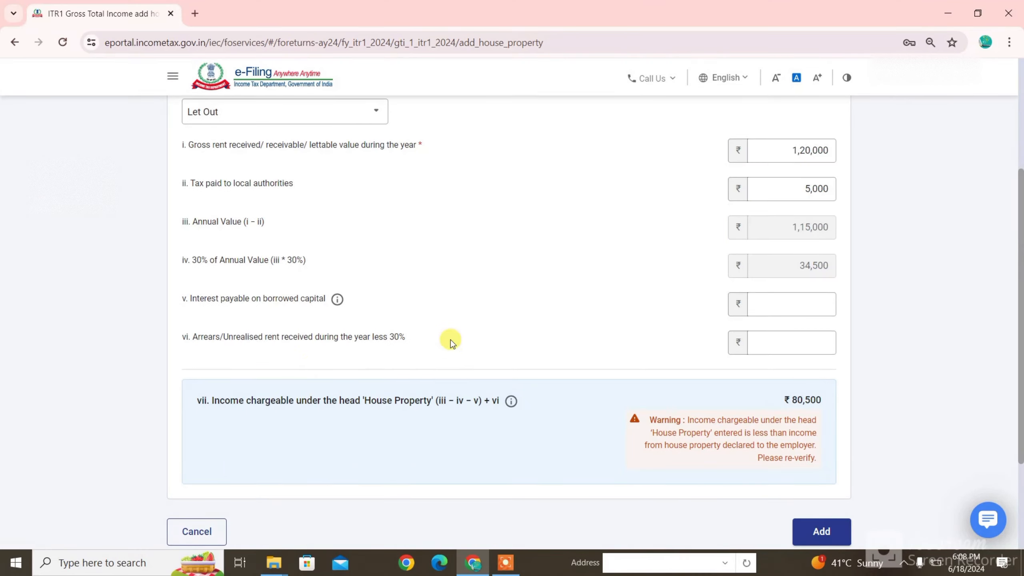
{"action": "left_click_drag", "start_coordinate": [187, 299], "coordinate": [332, 311]}
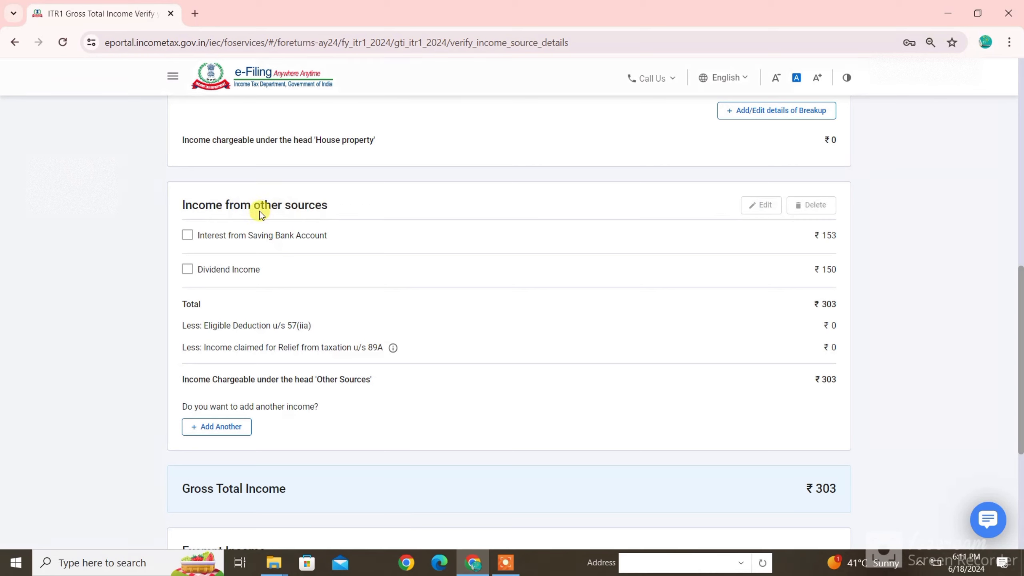
In the Add Income from Other Sources form, clear the amount of interest income from savings bank accounts
{"action": "left_click_drag", "start_coordinate": [224, 207], "coordinate": [342, 208]}
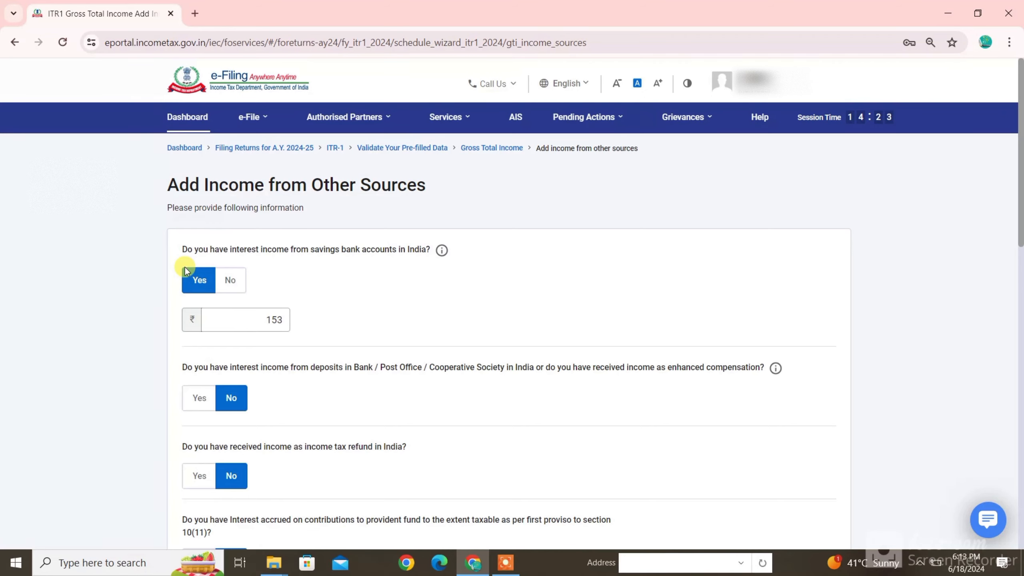
{"action": "left_click_drag", "start_coordinate": [181, 252], "coordinate": [413, 255]}
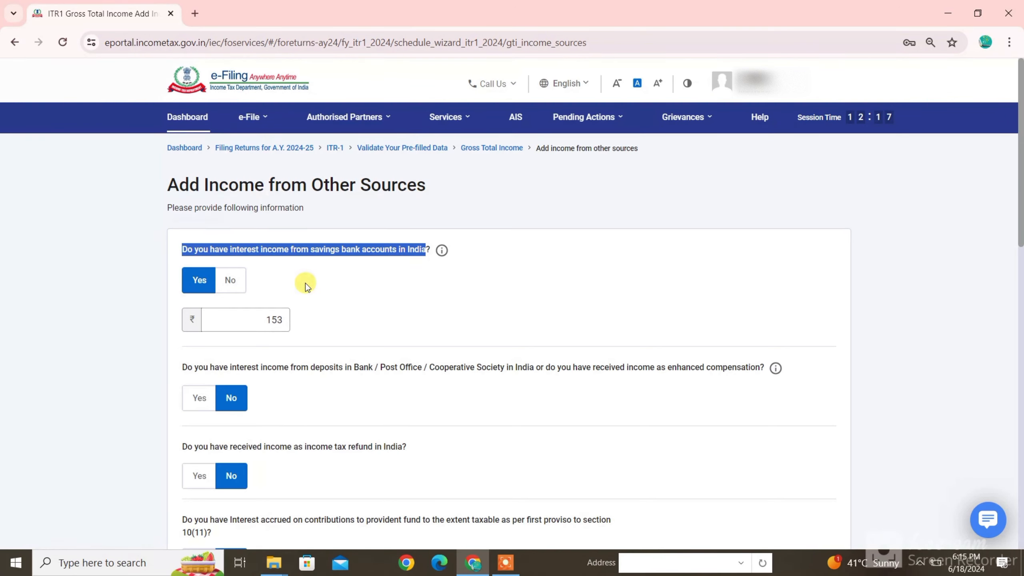
{"action": "left_click", "coordinate": [228, 319]}
{"action": "key", "text": "BackSpace"}
{"action": "key", "text": "BackSpace"}
{"action": "key", "text": "BackSpace"}
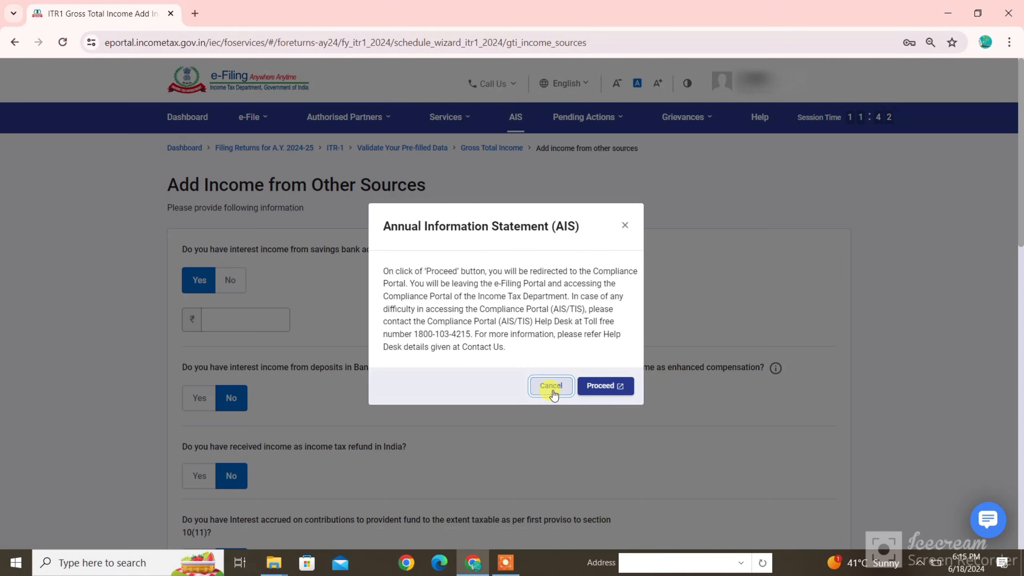
Proceed to the AIS Compliance Portal and view the dividend and savings bank interest in the F.Y. 2023-24 Taxpayer Information Summary
{"action": "left_click", "coordinate": [548, 388]}
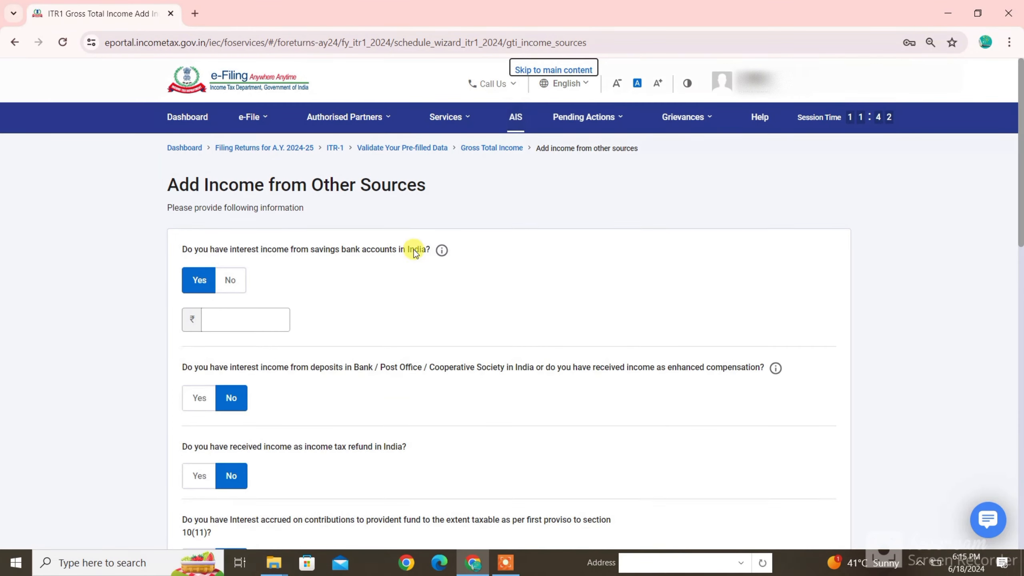
{"action": "left_click", "coordinate": [510, 125]}
{"action": "left_click", "coordinate": [605, 384]}
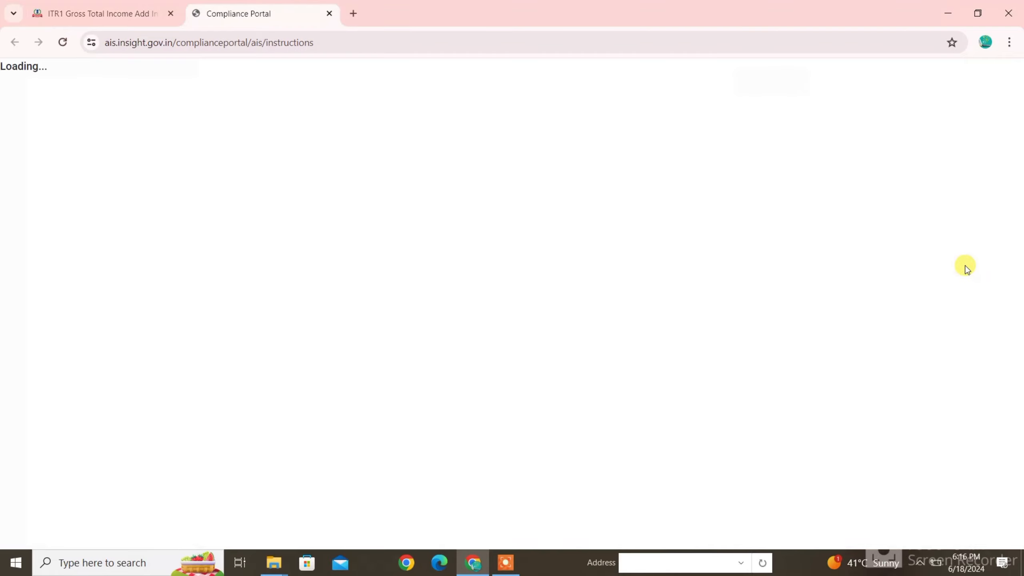
{"action": "scroll", "coordinate": [201, 400], "scroll_direction": "down", "scroll_amount": 5}
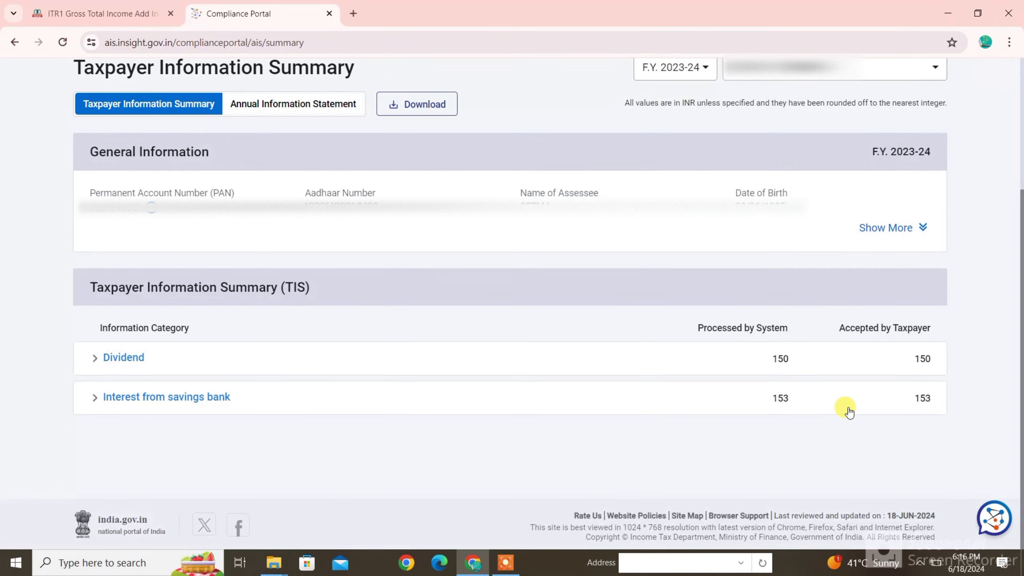
Close the Compliance Portal and enter 153 as the interest income from savings bank accounts in the Add Income from Other Sources form
{"action": "key", "text": "ctrl+w"}
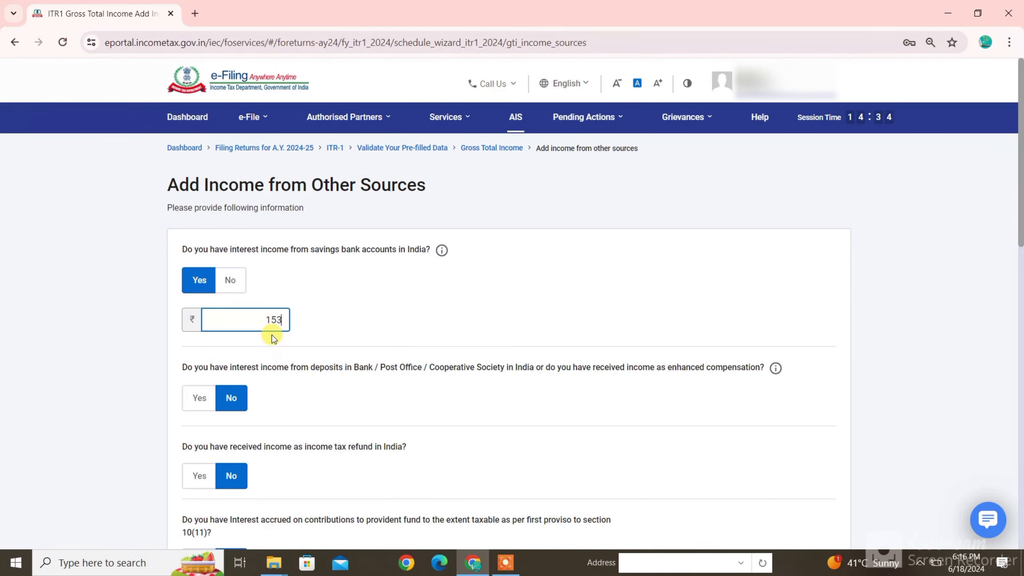
{"action": "left_click_drag", "start_coordinate": [1014, 161], "coordinate": [1014, 275]}
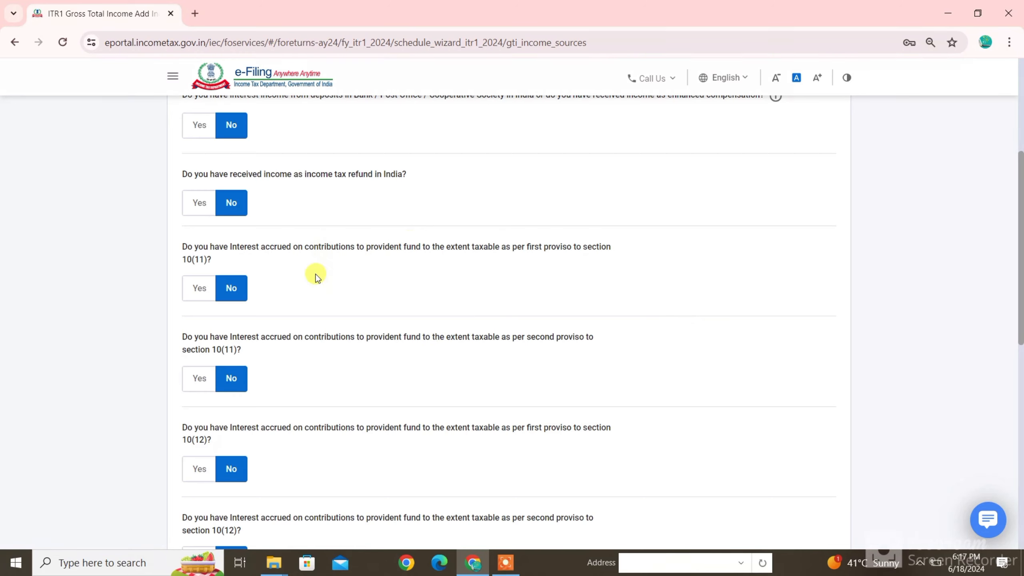
{"action": "scroll", "coordinate": [324, 288], "scroll_direction": "down", "scroll_amount": 8}
{"action": "left_click_drag", "start_coordinate": [323, 260], "coordinate": [190, 270]}
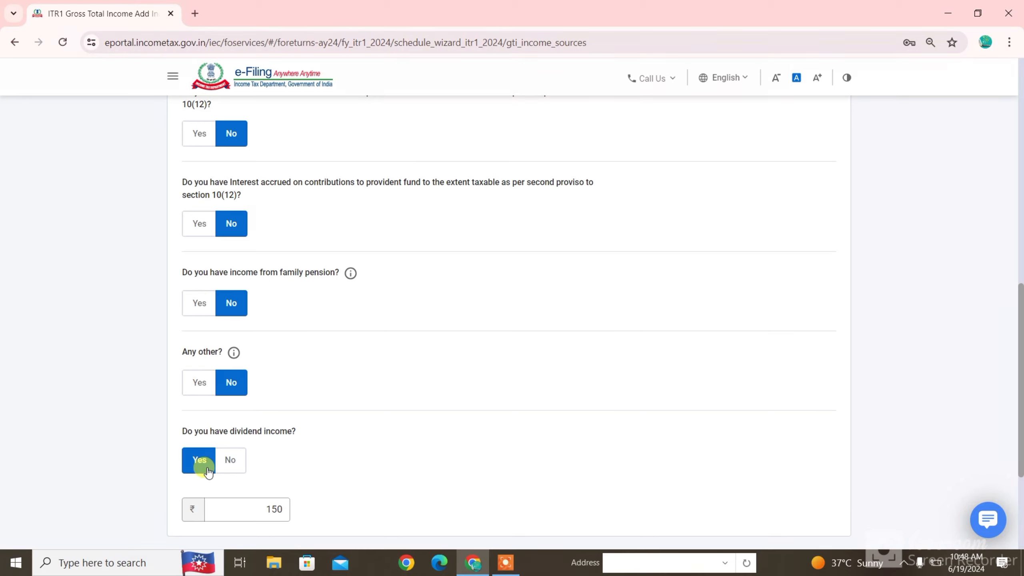
Check the dividend income question and its amount in the Add Income from Other Sources form
{"action": "left_click_drag", "start_coordinate": [182, 430], "coordinate": [298, 438]}
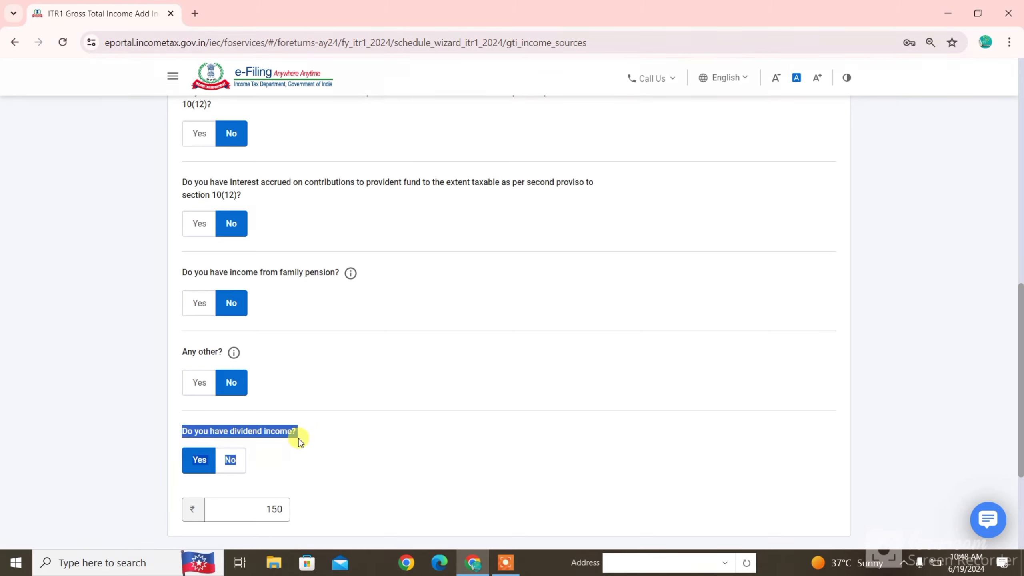
{"action": "left_click", "coordinate": [228, 468]}
{"action": "left_click", "coordinate": [251, 510]}
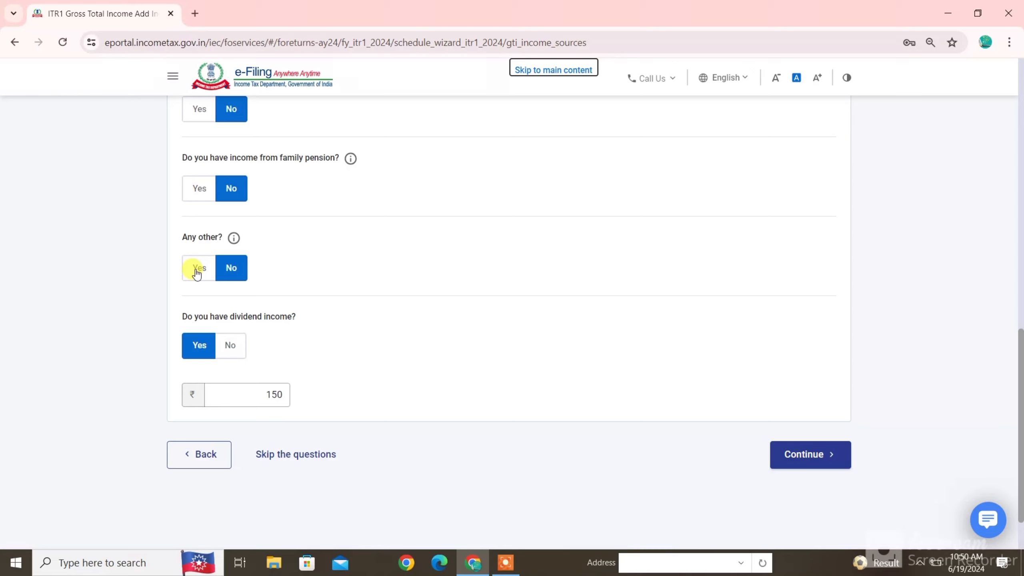
Answer Yes to the Any other income question and go through its amount and description fields
{"action": "left_click", "coordinate": [197, 273]}
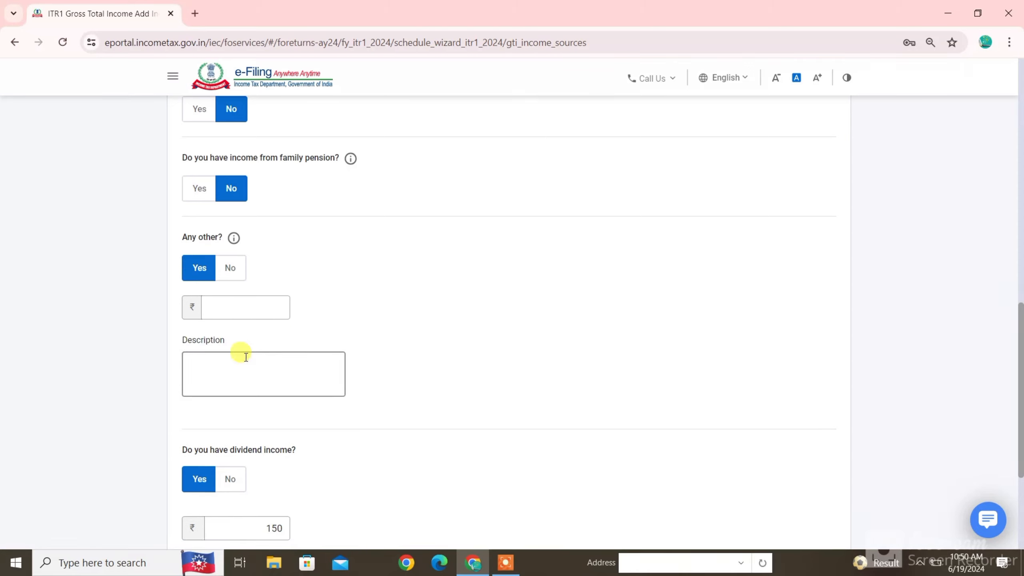
{"action": "left_click", "coordinate": [237, 303]}
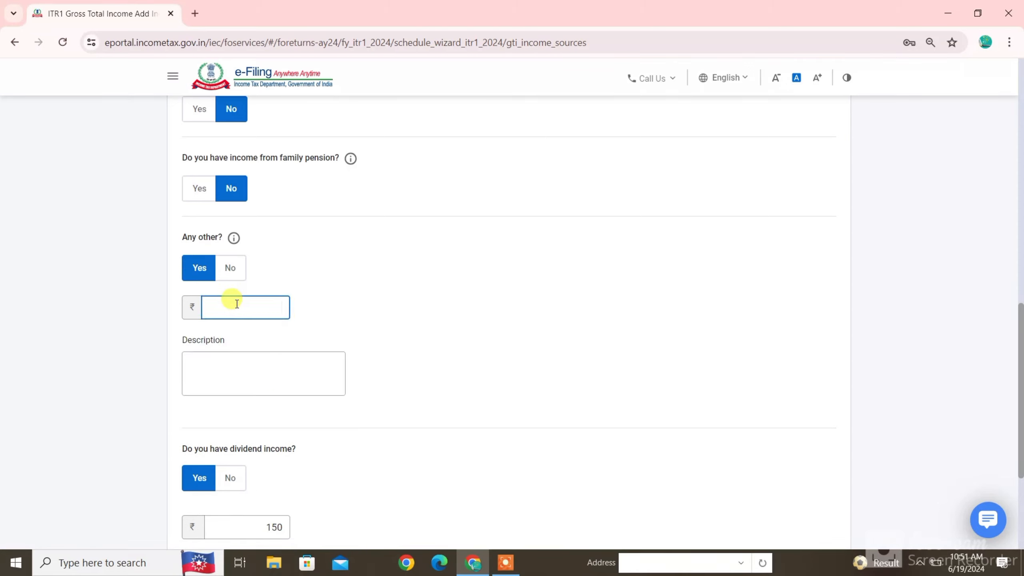
{"action": "left_click", "coordinate": [221, 372]}
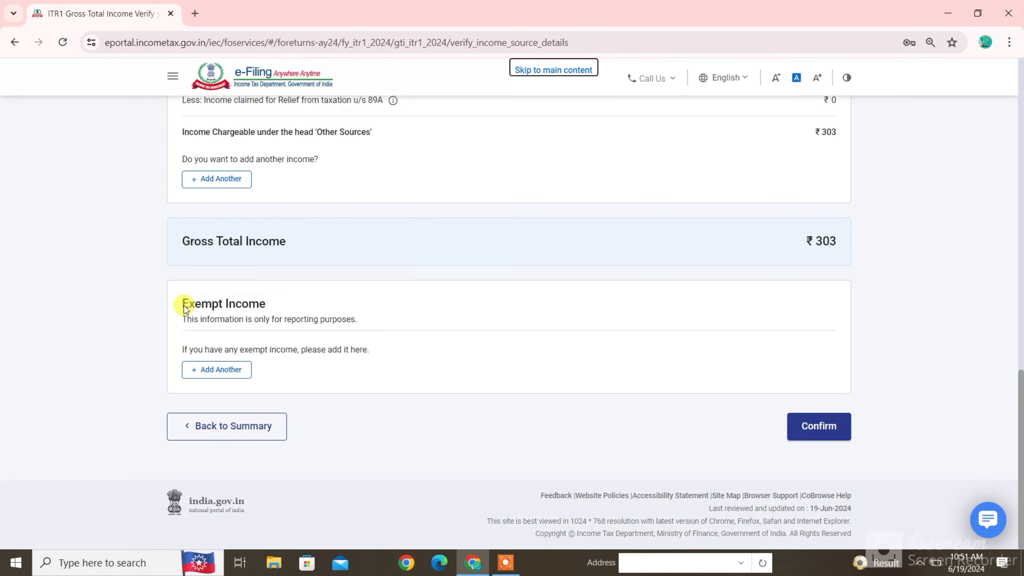
Start adding an exempt income and browse the available options for the nature of exempt income
{"action": "left_click", "coordinate": [217, 370]}
{"action": "left_click", "coordinate": [268, 255]}
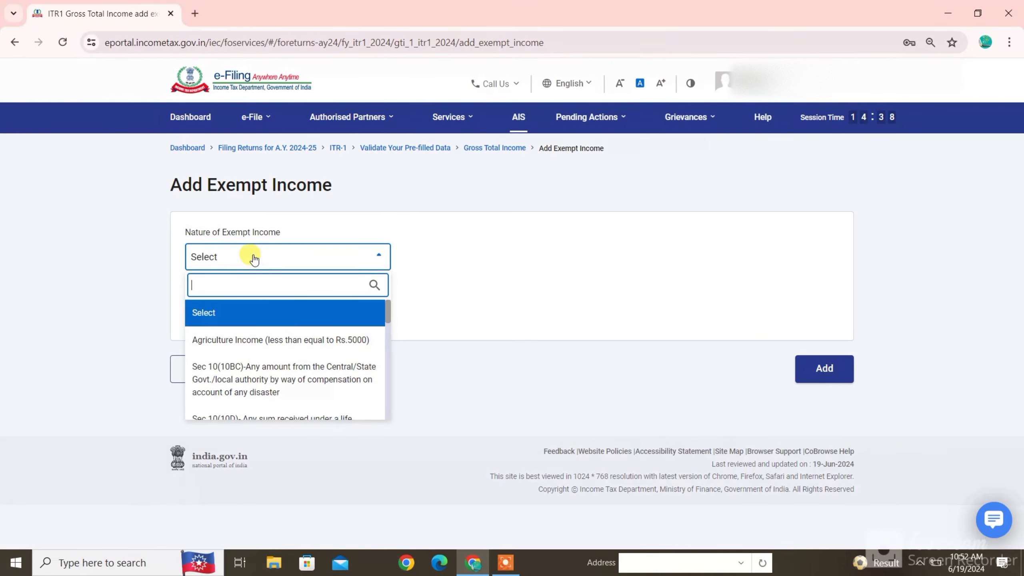
{"action": "scroll", "coordinate": [385, 369], "scroll_direction": "down", "scroll_amount": 5}
{"action": "left_click_drag", "start_coordinate": [385, 369], "coordinate": [384, 379]}
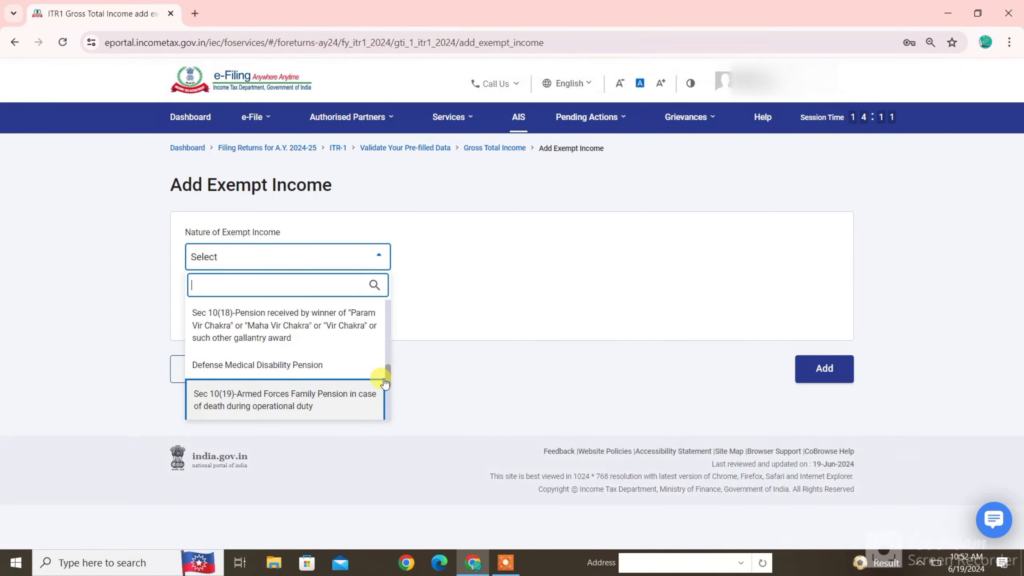
{"action": "scroll", "coordinate": [286, 375], "scroll_direction": "down", "scroll_amount": 5}
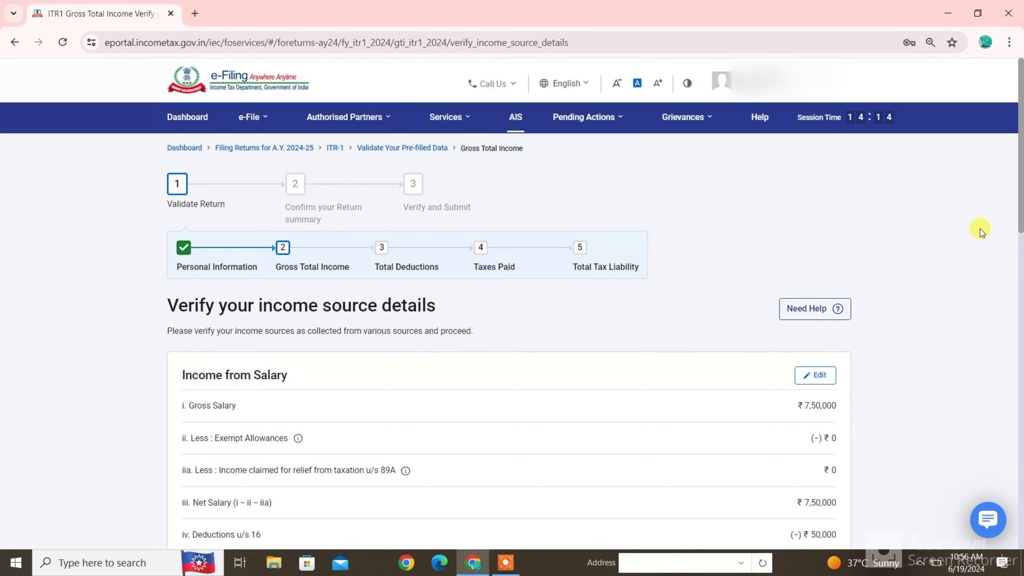
Review the salary, house property and other sources figures and confirm the Gross Total Income section
{"action": "scroll", "coordinate": [1021, 242], "scroll_direction": "down", "scroll_amount": 4}
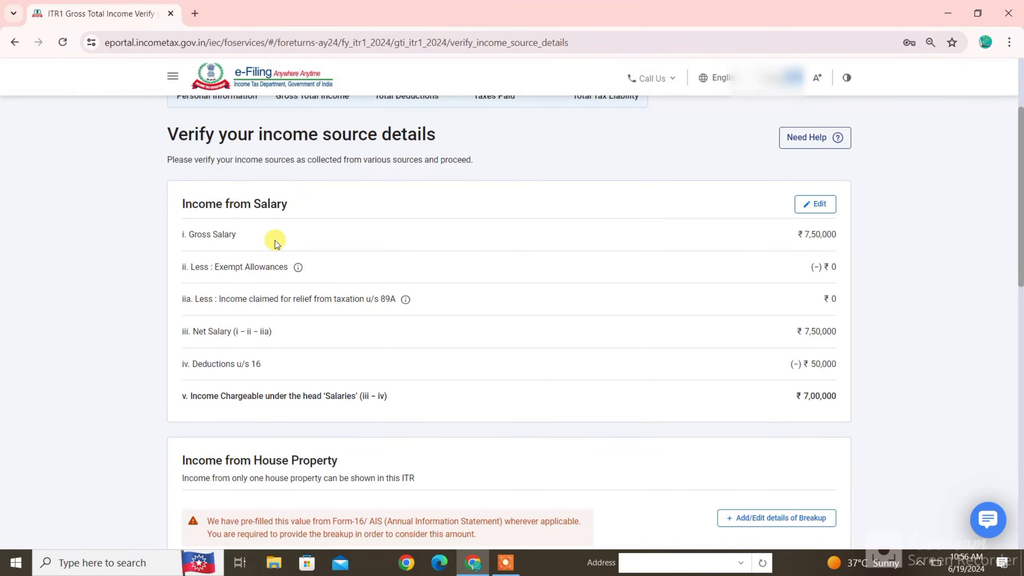
{"action": "left_click_drag", "start_coordinate": [1021, 226], "coordinate": [1013, 373]}
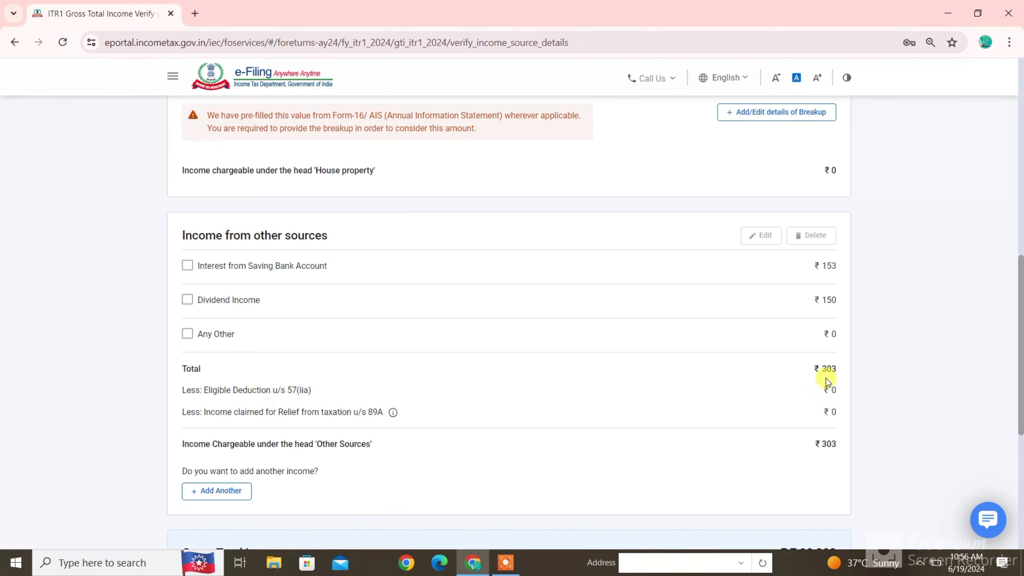
{"action": "scroll", "coordinate": [782, 458], "scroll_direction": "down", "scroll_amount": 6}
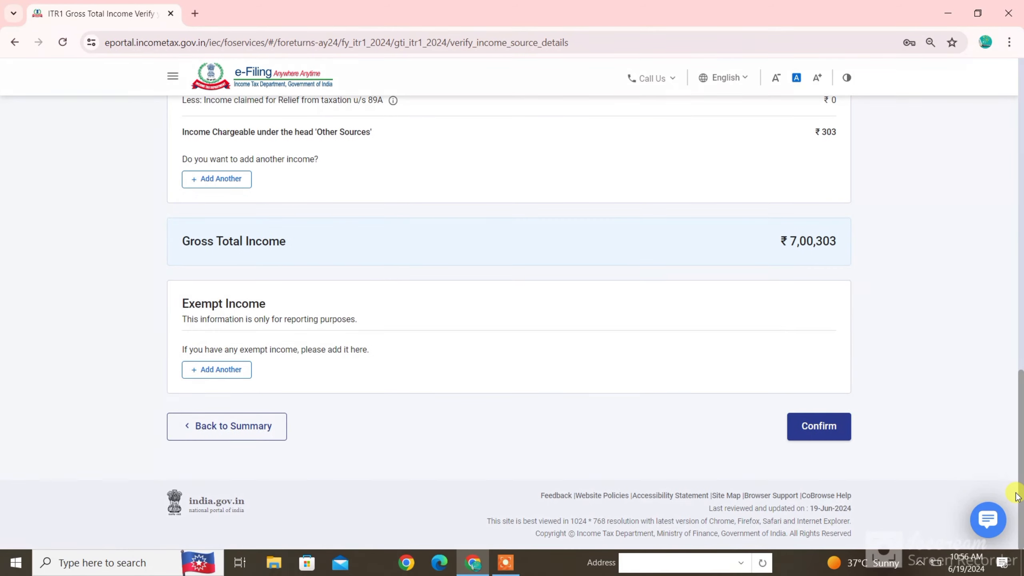
{"action": "left_click", "coordinate": [816, 425]}
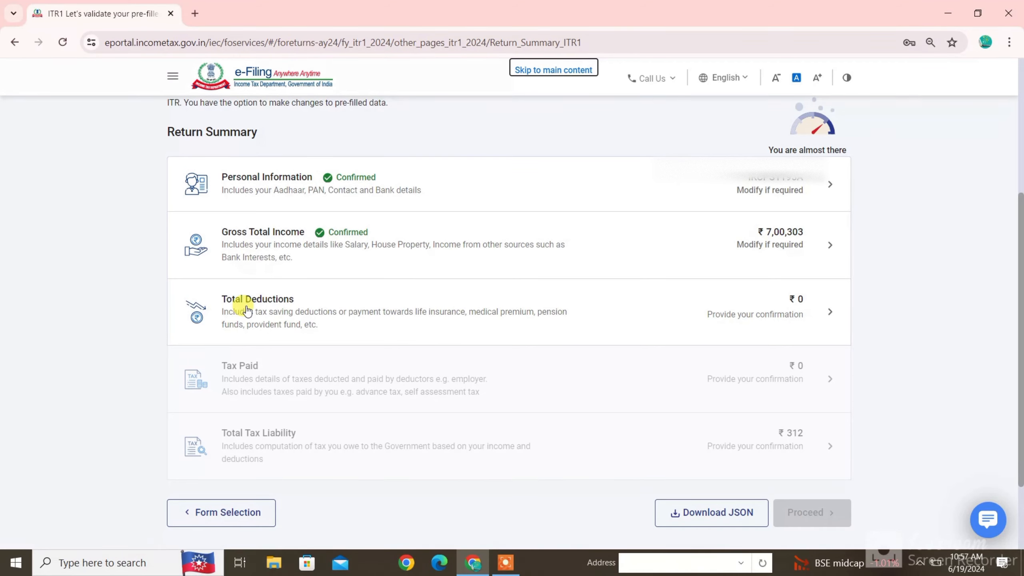
In Total Deductions, answer Yes to eligibility for the 80CCD(2) deduction, leave its amount empty, and continue through verifying the deductions
{"action": "left_click", "coordinate": [247, 309]}
{"action": "left_click_drag", "start_coordinate": [176, 251], "coordinate": [354, 258]}
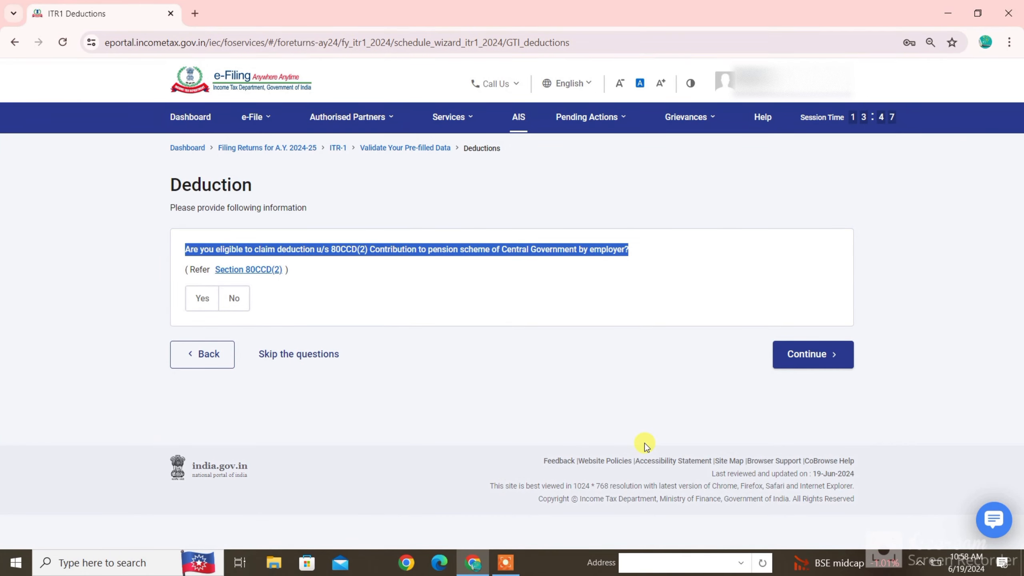
{"action": "left_click", "coordinate": [210, 300]}
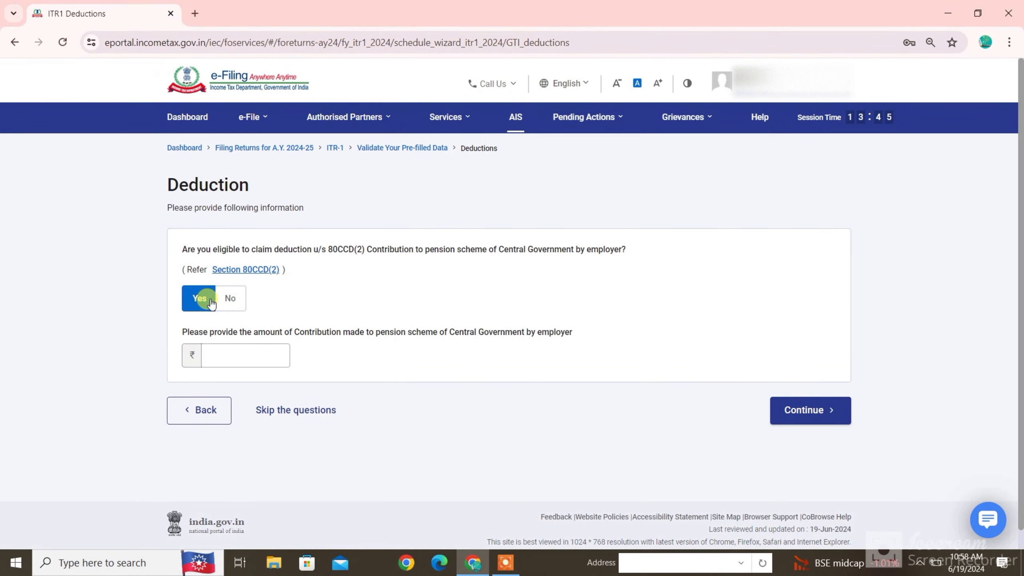
{"action": "left_click", "coordinate": [236, 355]}
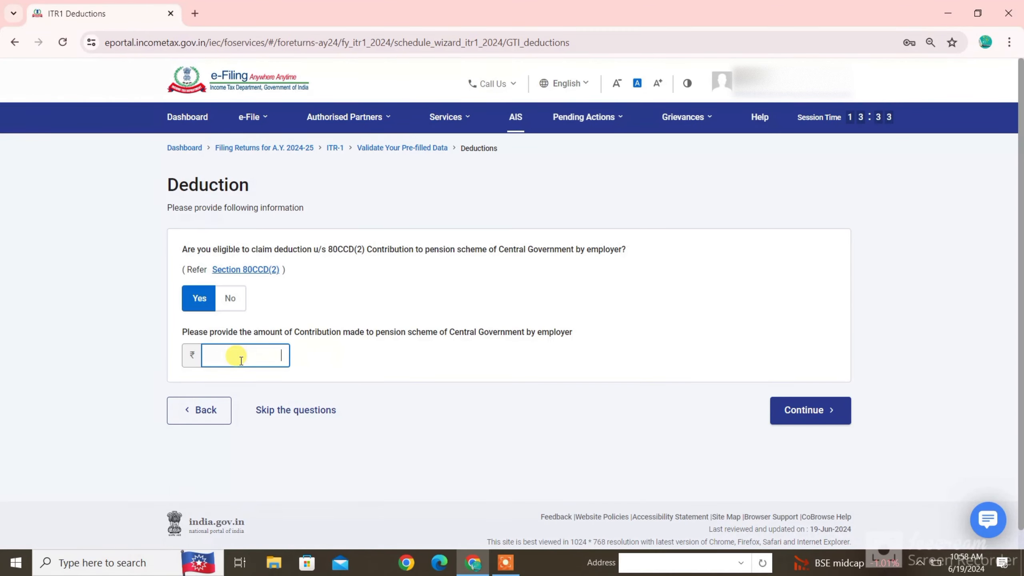
{"action": "left_click", "coordinate": [793, 413]}
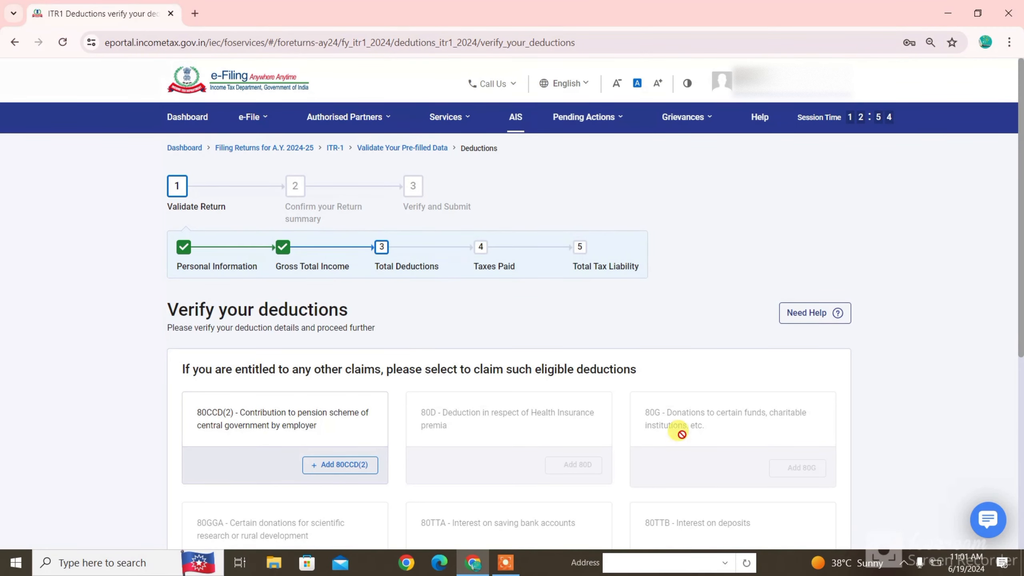
{"action": "left_click_drag", "start_coordinate": [1020, 289], "coordinate": [1017, 360]}
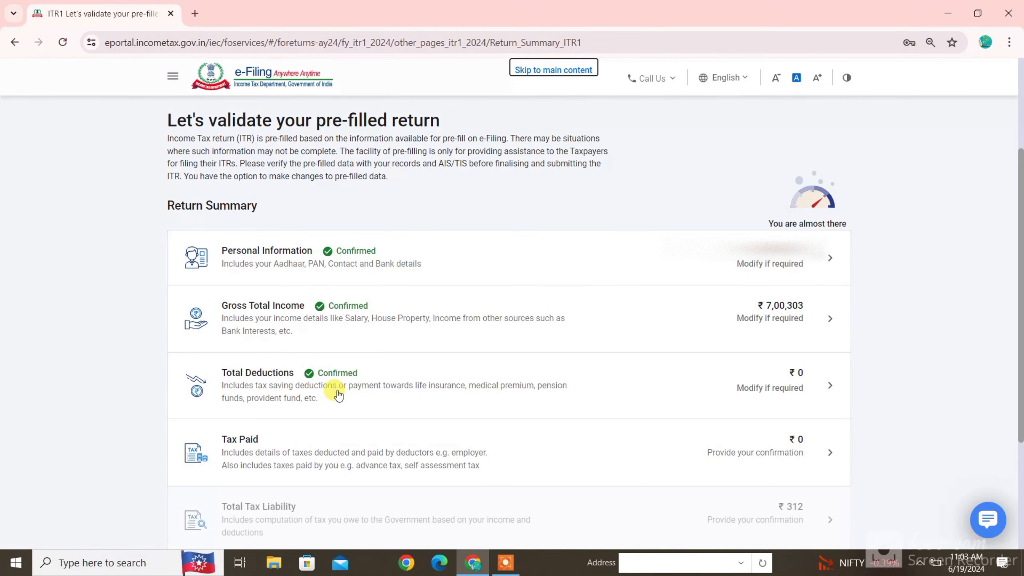
In the Personal Information section, select Yes for opting out of the new tax regime u/s 115BAC(6)
{"action": "left_click", "coordinate": [329, 385]}
{"action": "left_click_drag", "start_coordinate": [218, 223], "coordinate": [354, 221]}
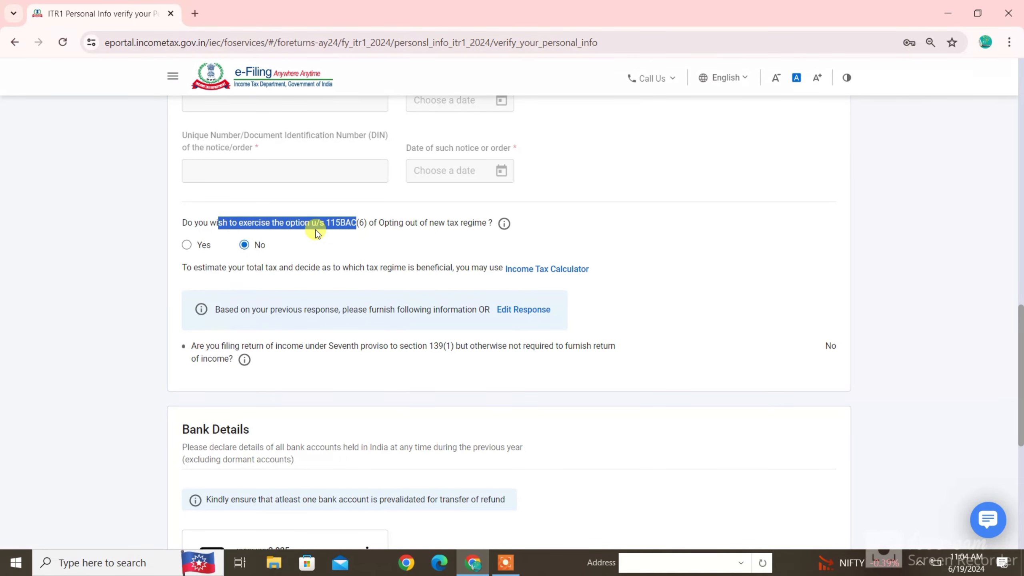
{"action": "left_click", "coordinate": [194, 245]}
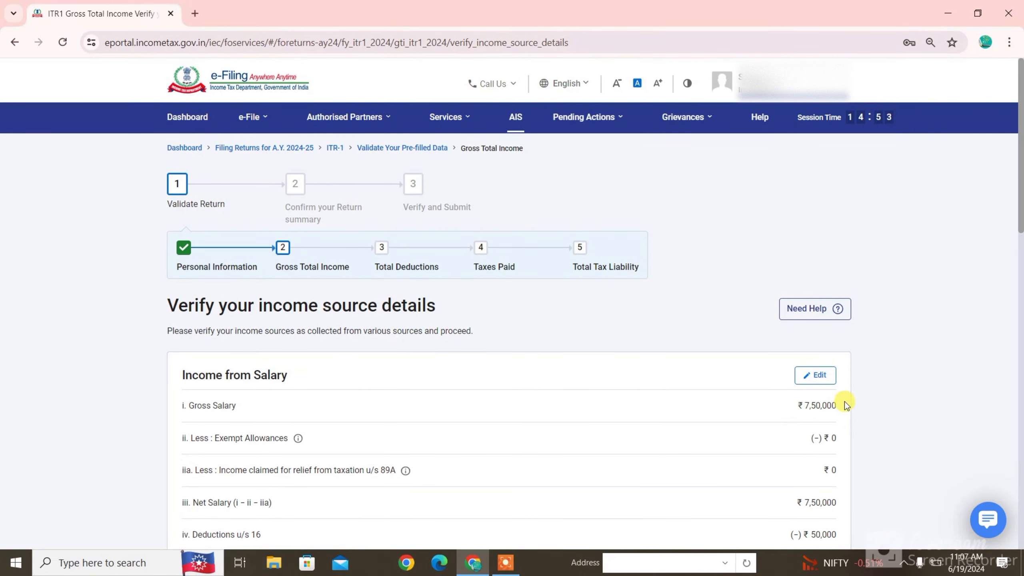
Edit the salary income with Sec 10(13A) as the nature of exempt allowance and open the professional tax u/s 16(iii) amount for editing
{"action": "left_click", "coordinate": [823, 379]}
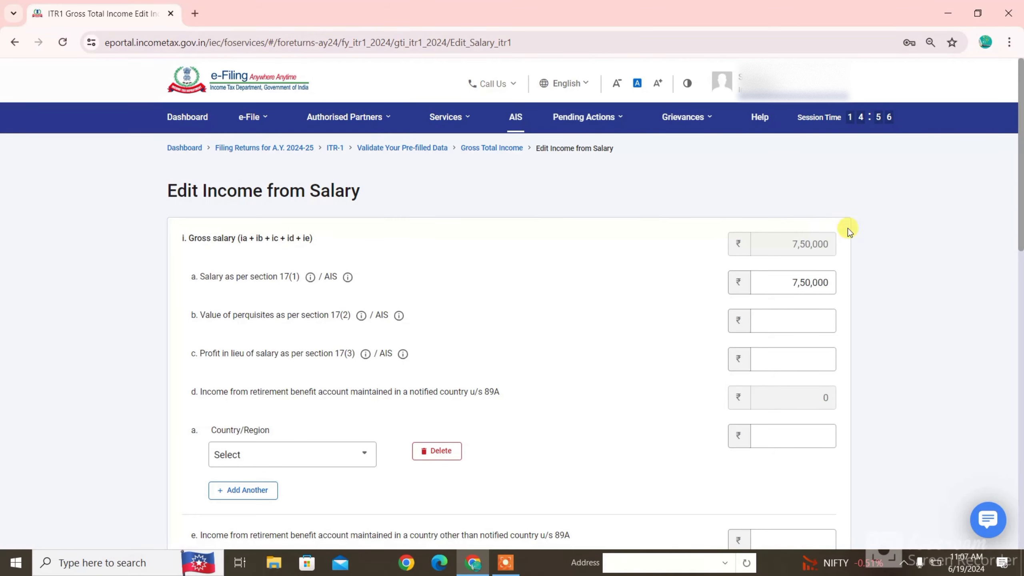
{"action": "scroll", "coordinate": [1012, 273], "scroll_direction": "down", "scroll_amount": 5}
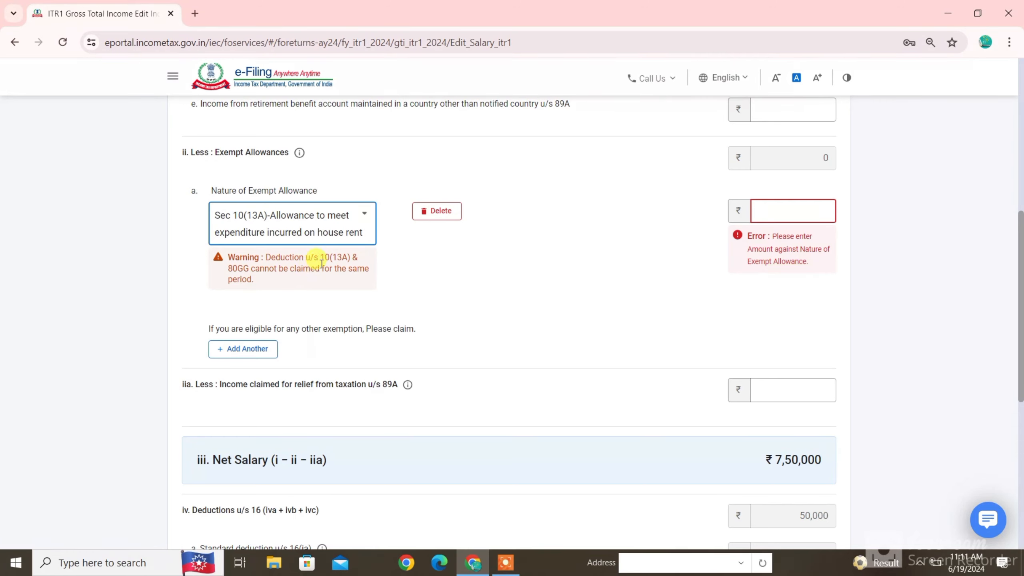
{"action": "scroll", "coordinate": [313, 271], "scroll_direction": "down", "scroll_amount": 8}
{"action": "triple_click", "coordinate": [320, 309]}
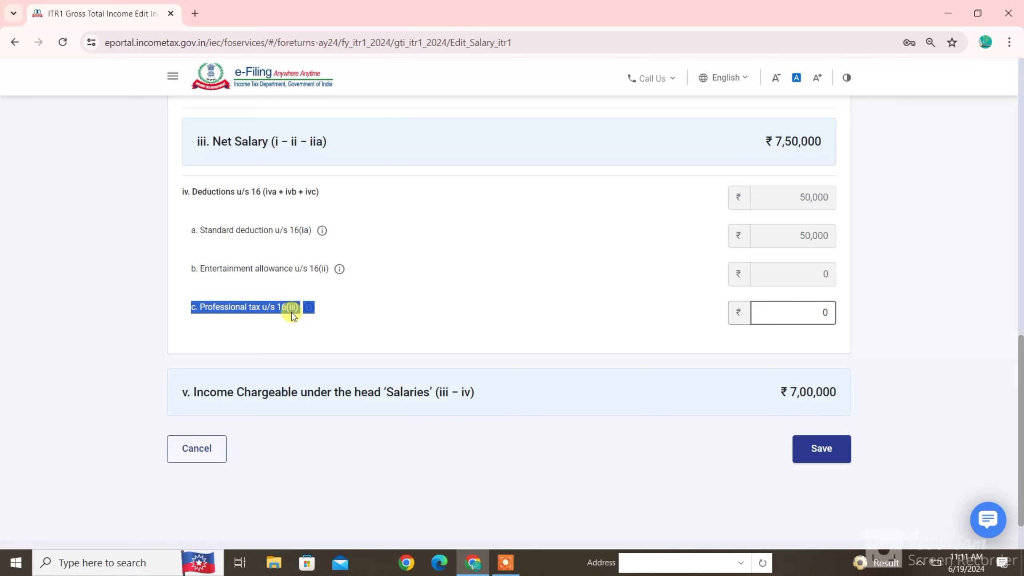
{"action": "left_click", "coordinate": [806, 323]}
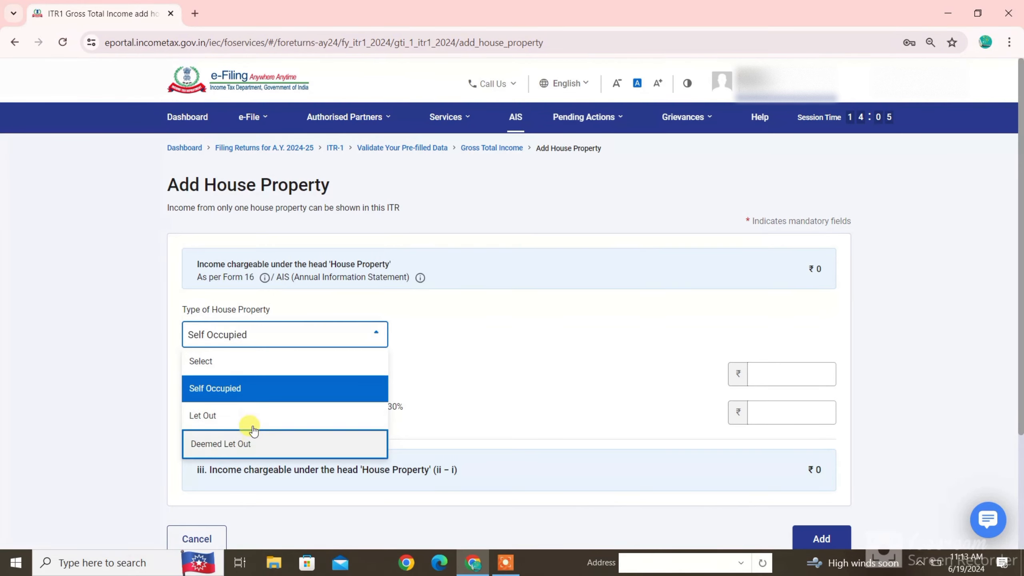
In the Add House Property form, select Self Occupied and switch to Let Out, examining the income fields of each type
{"action": "left_click", "coordinate": [255, 401]}
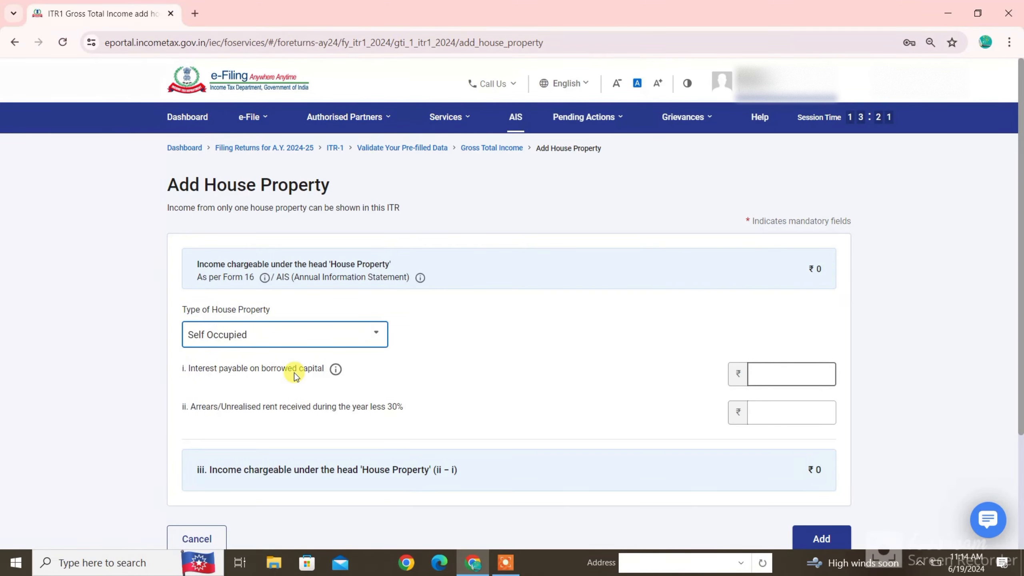
{"action": "left_click_drag", "start_coordinate": [189, 367], "coordinate": [323, 369]}
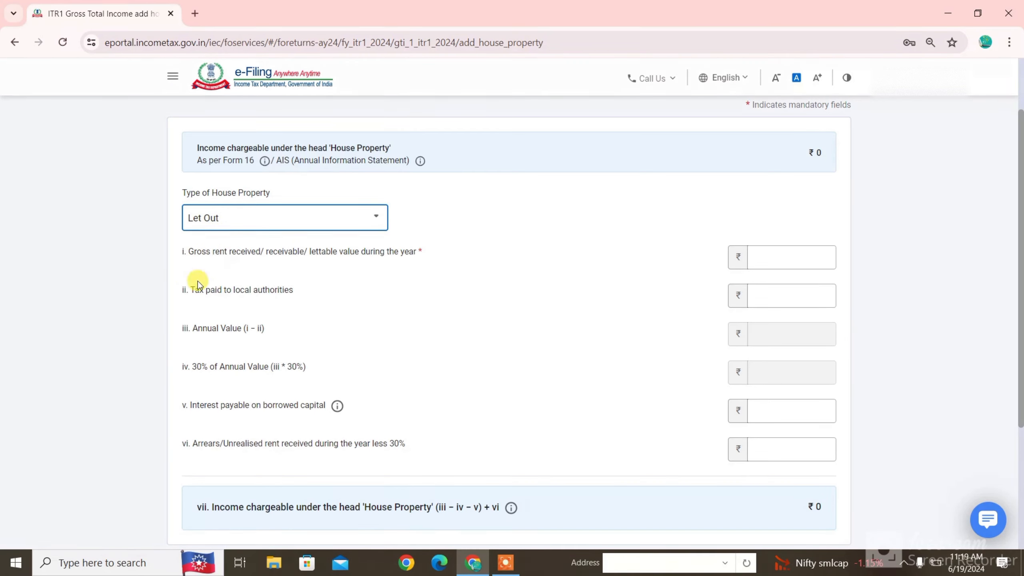
{"action": "left_click_drag", "start_coordinate": [265, 253], "coordinate": [309, 251]}
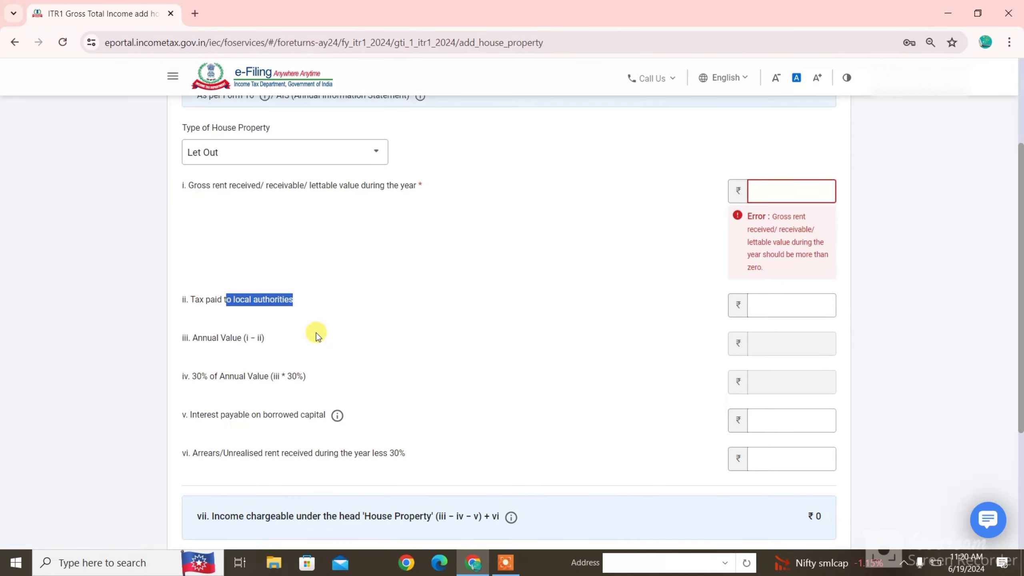
{"action": "left_click_drag", "start_coordinate": [240, 300], "coordinate": [293, 301]}
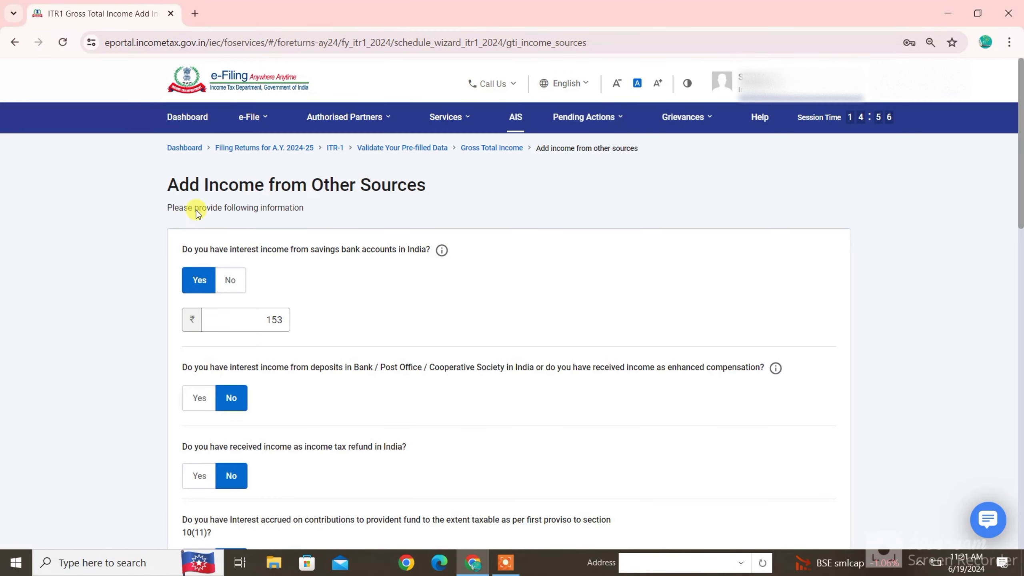
Examine the savings interest, deposit interest, income tax refund and dividend entries in the Add Income from Other Sources form
{"action": "left_click_drag", "start_coordinate": [219, 185], "coordinate": [399, 194]}
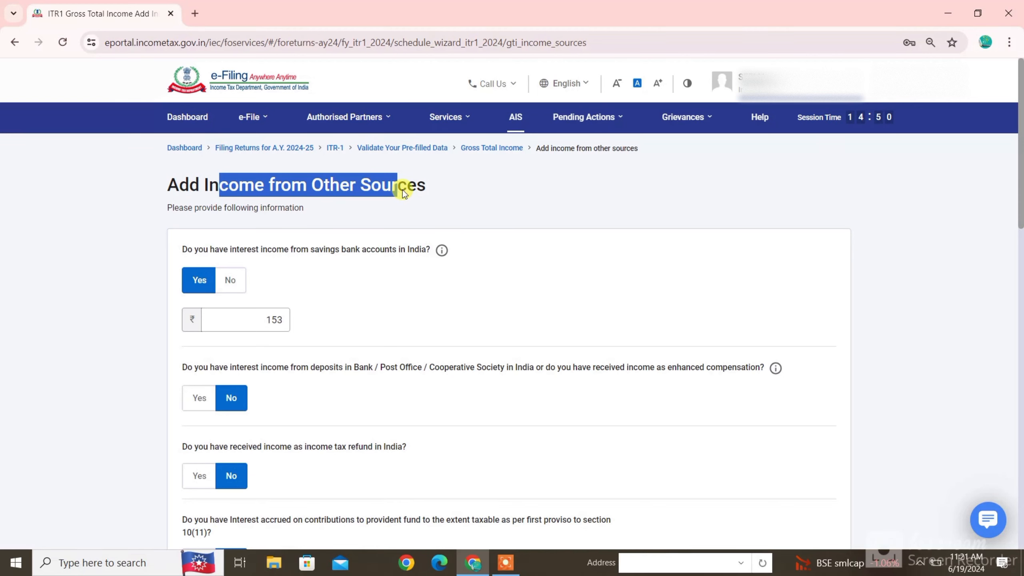
{"action": "mouse_move", "coordinate": [1019, 170]}
{"action": "left_mouse_down"}
{"action": "mouse_move", "coordinate": [1017, 338]}
{"action": "mouse_move", "coordinate": [1020, 162]}
{"action": "left_mouse_up"}
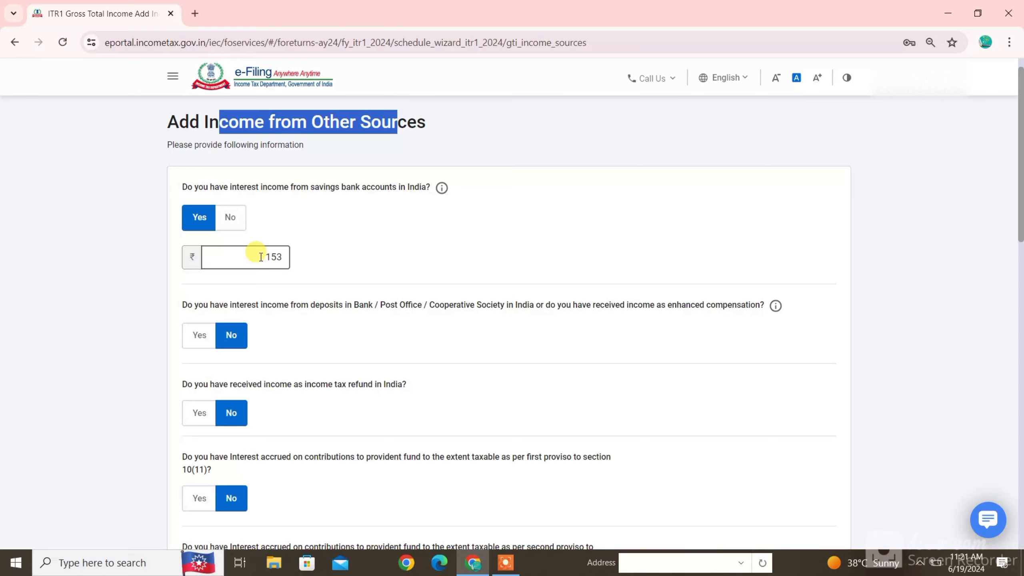
{"action": "left_click_drag", "start_coordinate": [315, 304], "coordinate": [599, 307]}
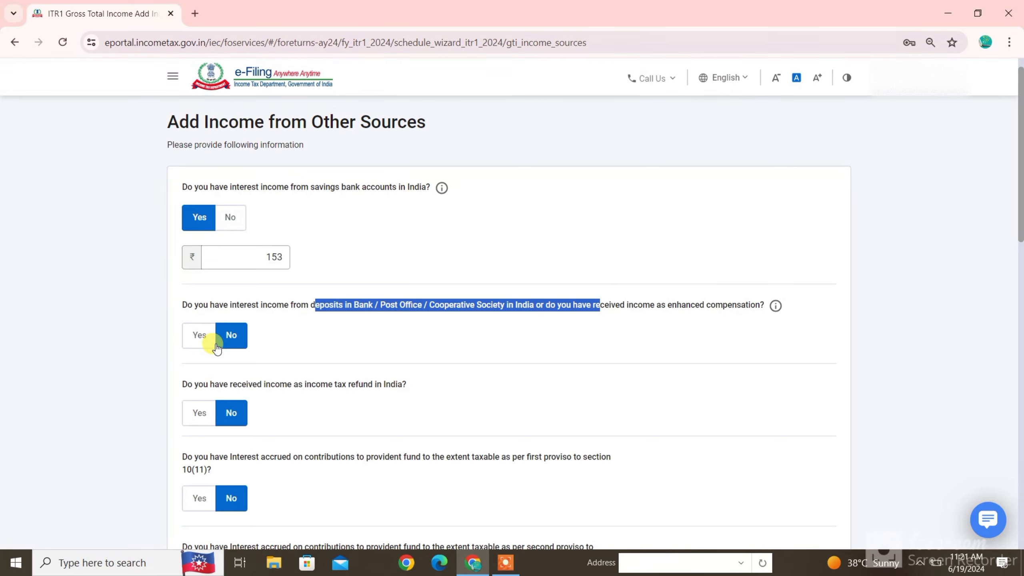
{"action": "left_click_drag", "start_coordinate": [246, 384], "coordinate": [386, 384]}
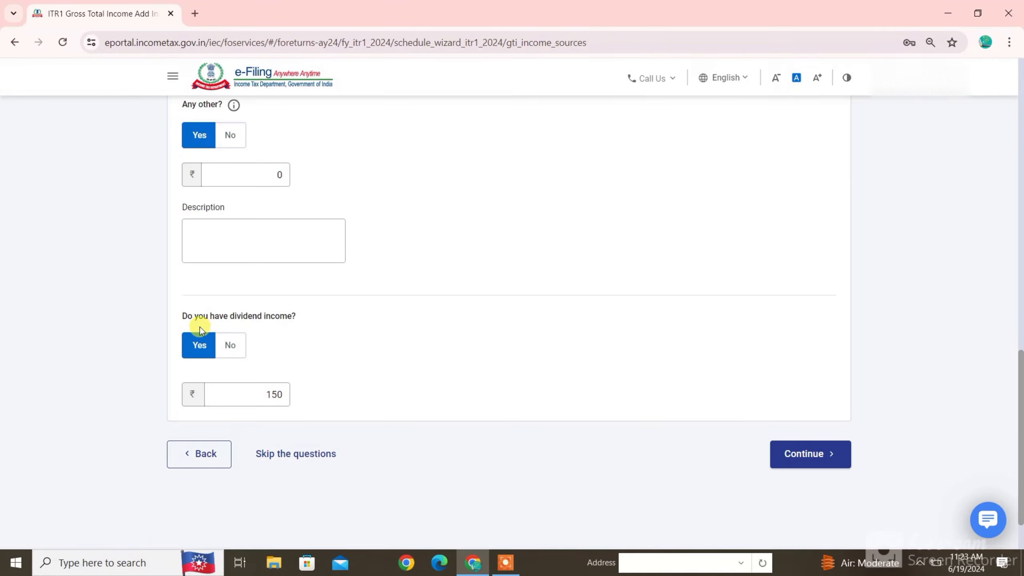
{"action": "left_click", "coordinate": [256, 392]}
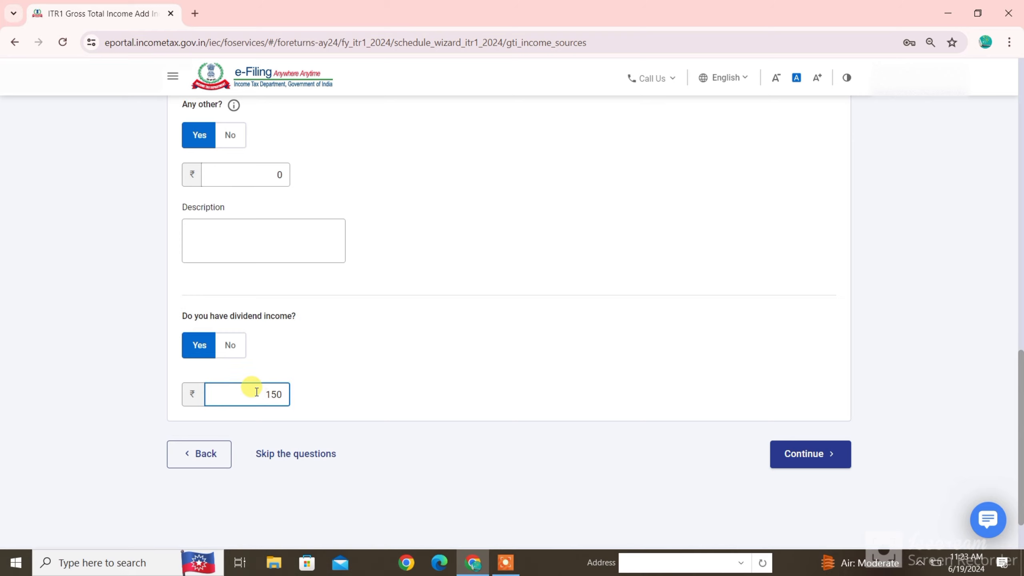
Examine the description field for any other income and the nature and amount fields of the Add Exempt Income form
{"action": "scroll", "coordinate": [1003, 386], "scroll_direction": "up", "scroll_amount": 2}
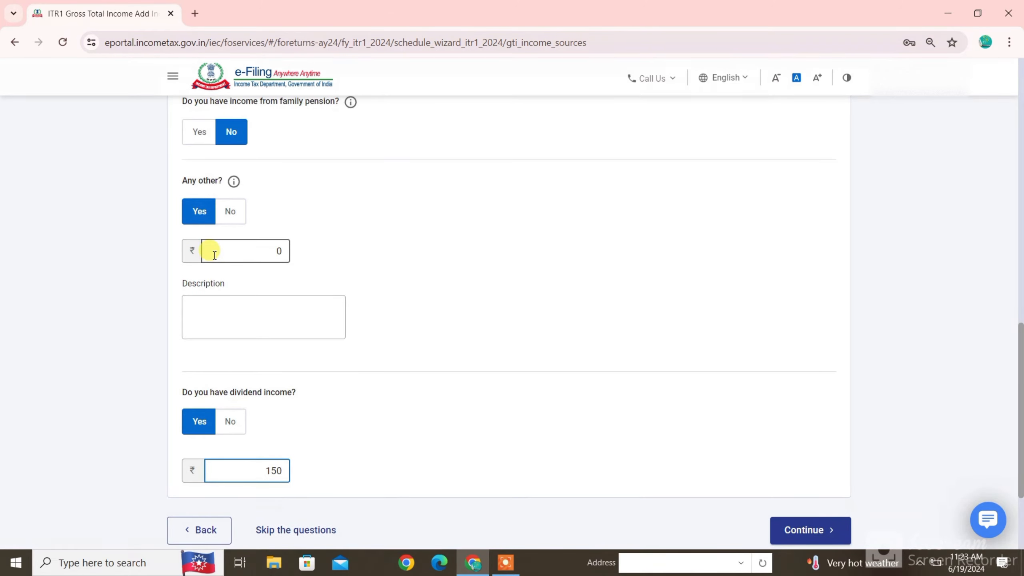
{"action": "left_click", "coordinate": [235, 327]}
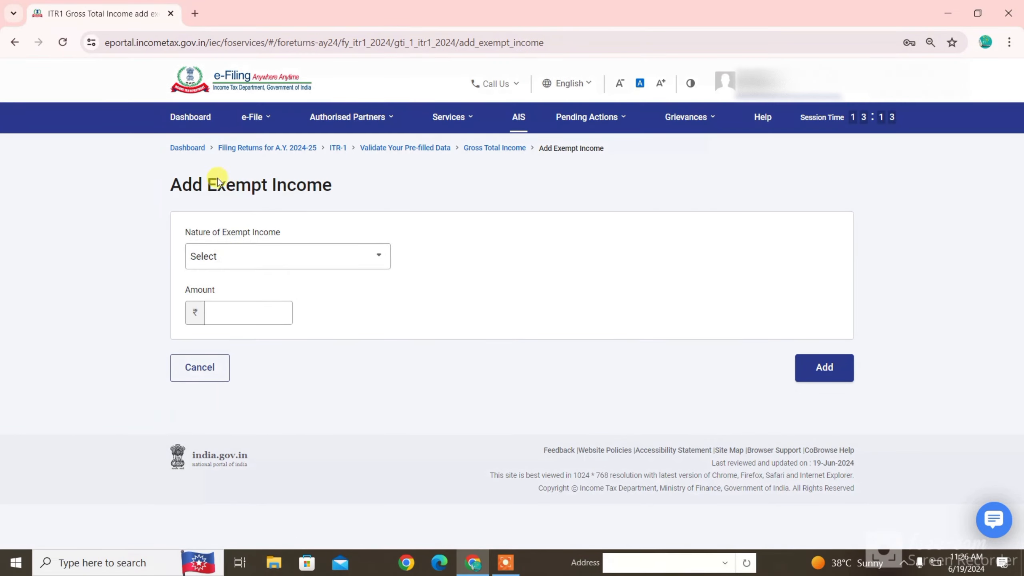
{"action": "left_click_drag", "start_coordinate": [208, 185], "coordinate": [331, 188]}
{"action": "left_click", "coordinate": [300, 250]}
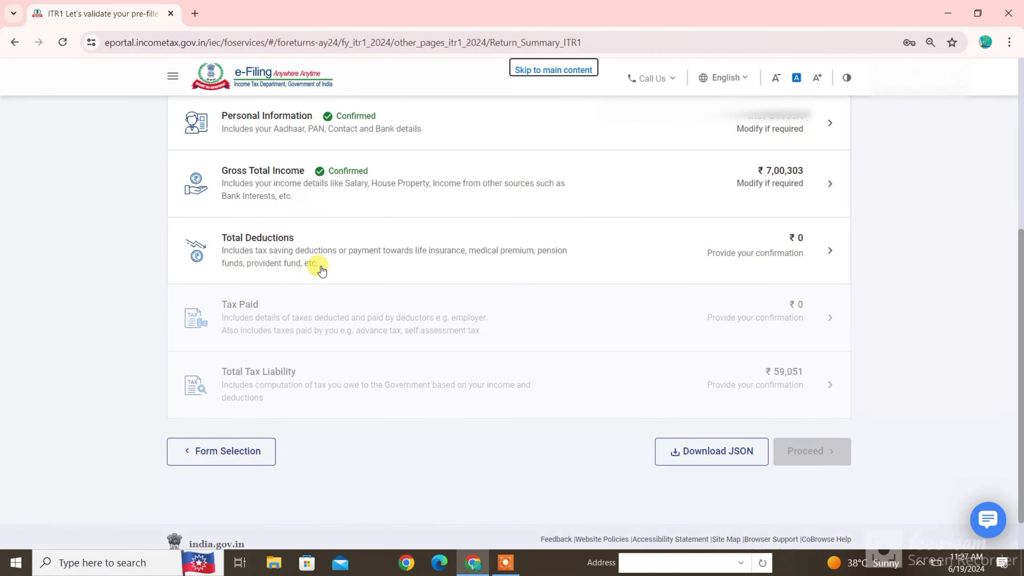
In Total Deductions, enter 50000 as the 80CCD(1B) contribution to the pension scheme of Central Government
{"action": "left_click", "coordinate": [284, 256]}
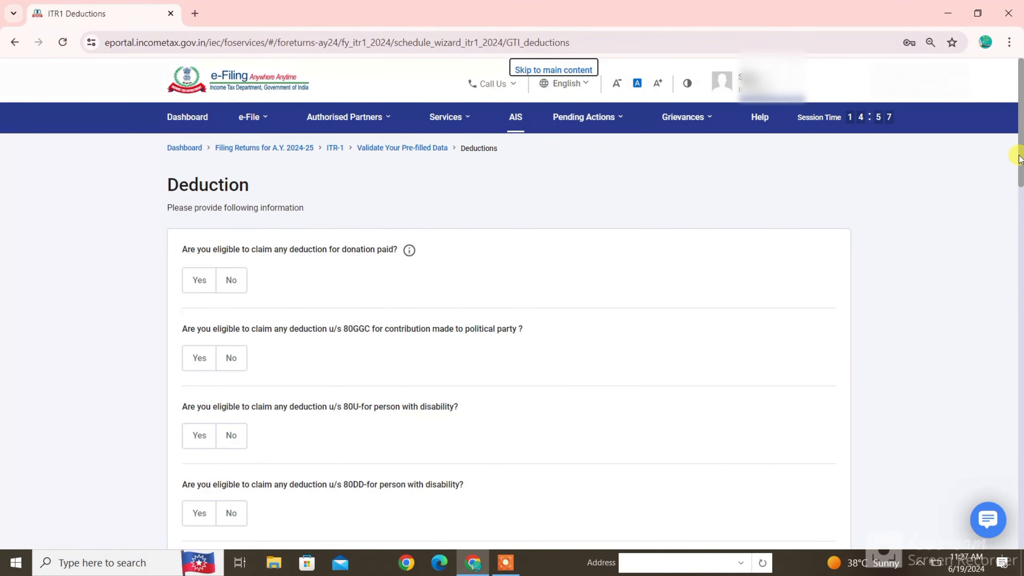
{"action": "left_click_drag", "start_coordinate": [1019, 158], "coordinate": [1007, 293]}
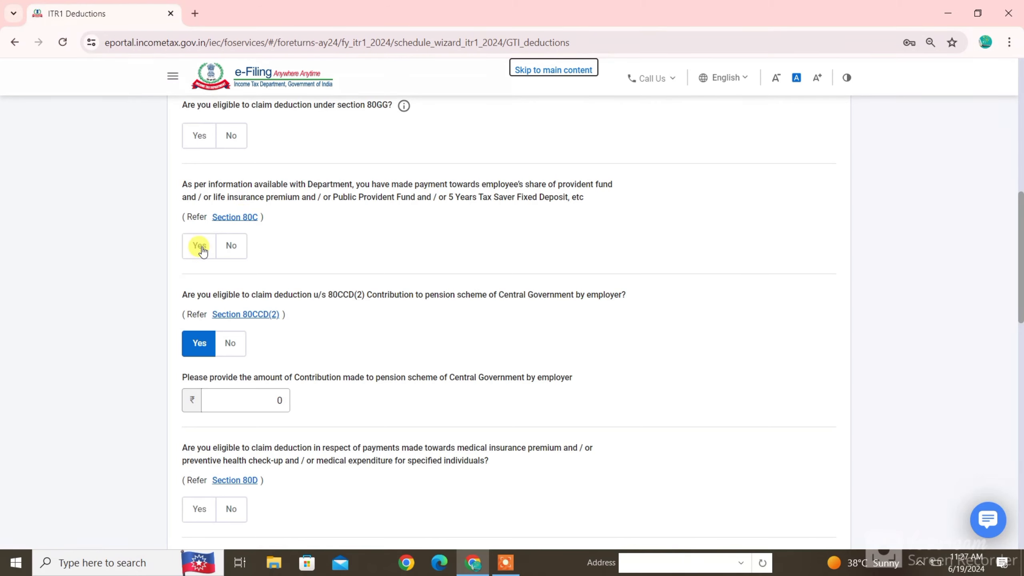
{"action": "scroll", "coordinate": [203, 251], "scroll_direction": "down", "scroll_amount": 3}
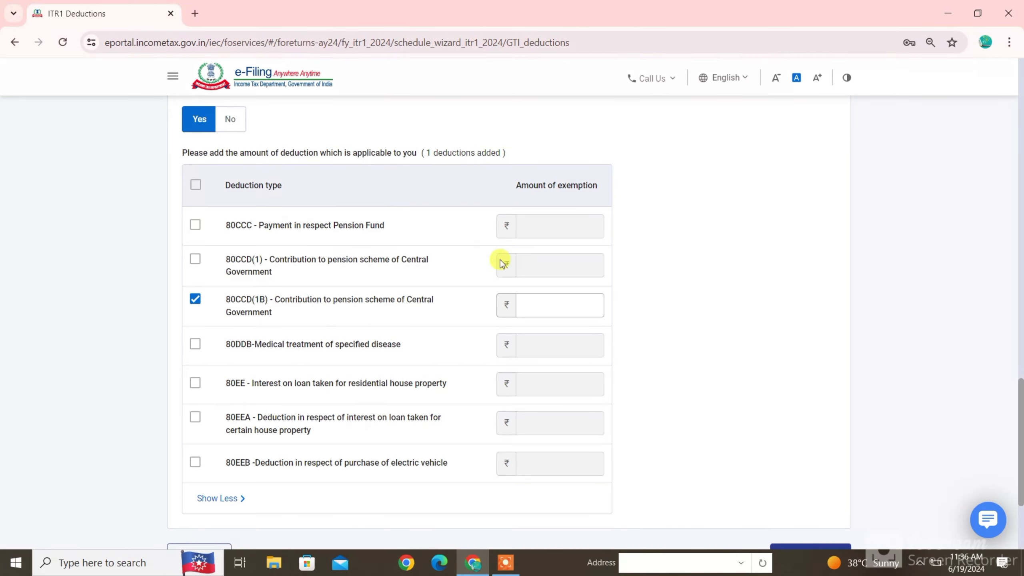
{"action": "left_click", "coordinate": [545, 303]}
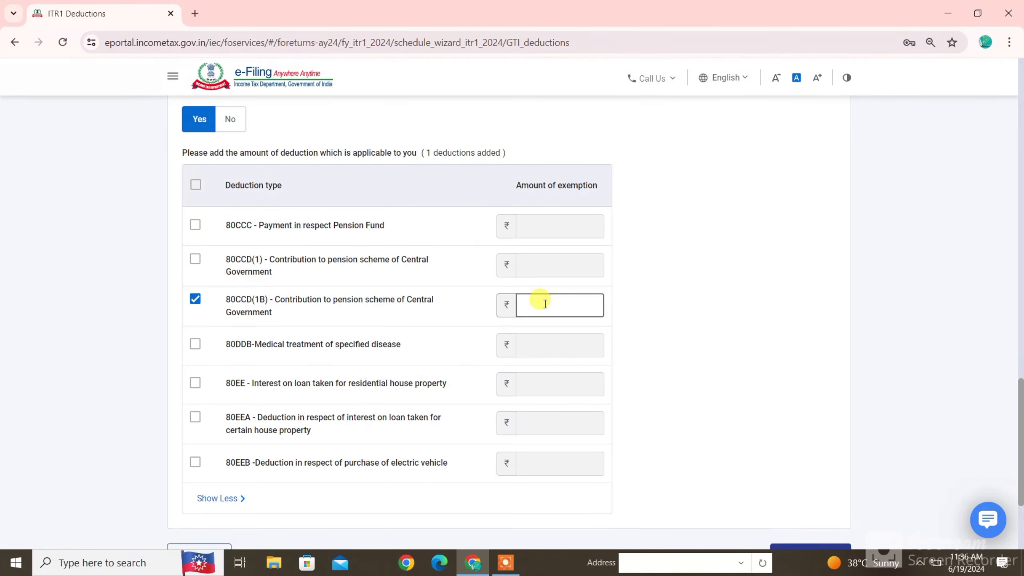
{"action": "type", "text": "50000"}
{"action": "left_click", "coordinate": [676, 325]}
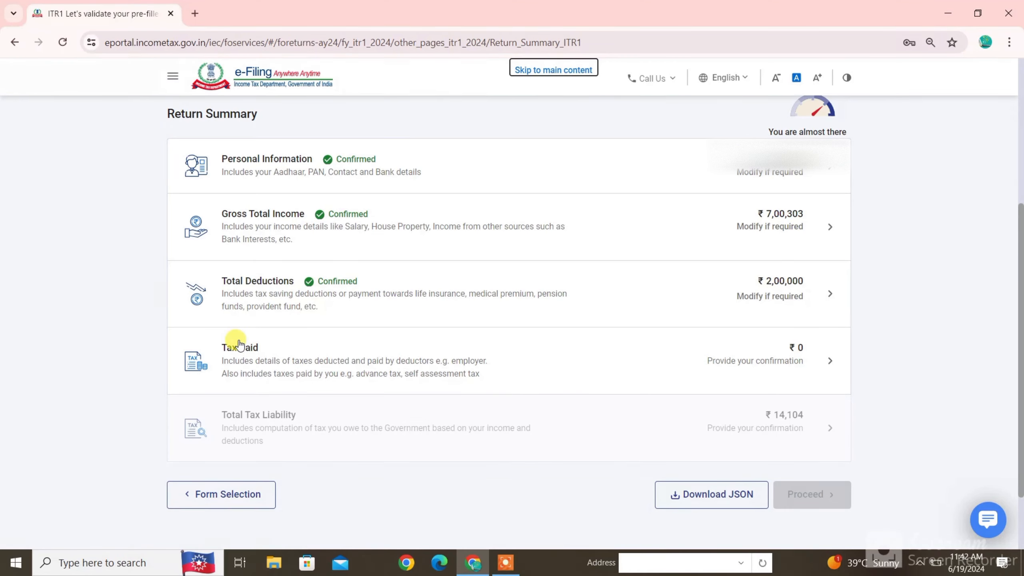
Open the Tax Paid section and verify the tax payable and rebate u/s 87A under Total Tax Liability
{"action": "left_click", "coordinate": [286, 366]}
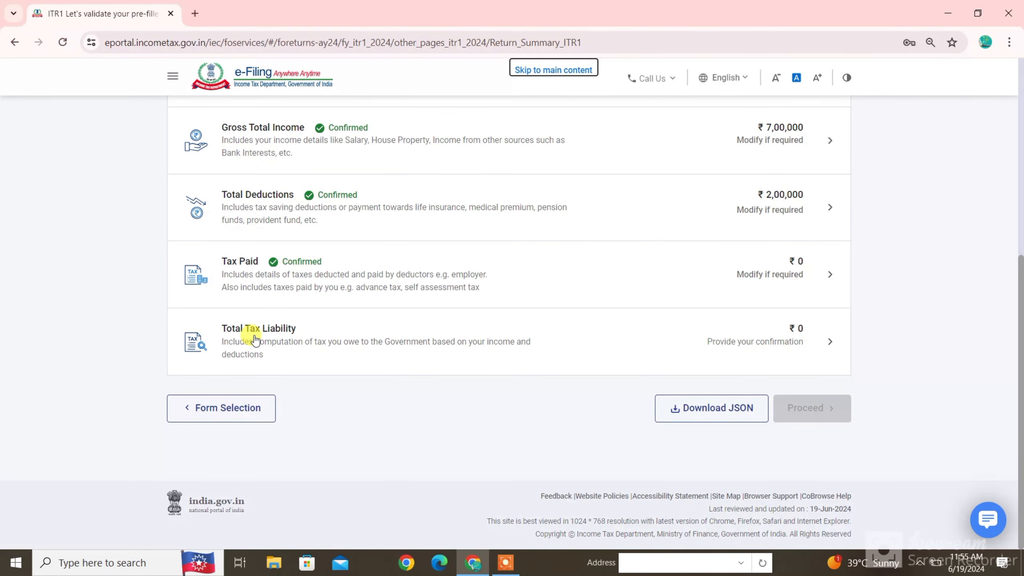
{"action": "left_click", "coordinate": [255, 340]}
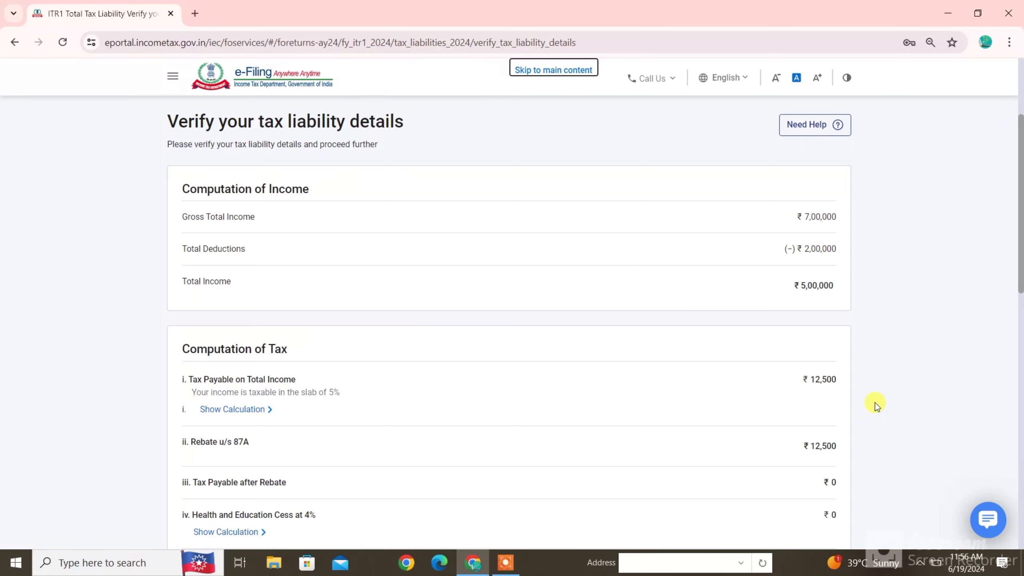
{"action": "left_click", "coordinate": [837, 448]}
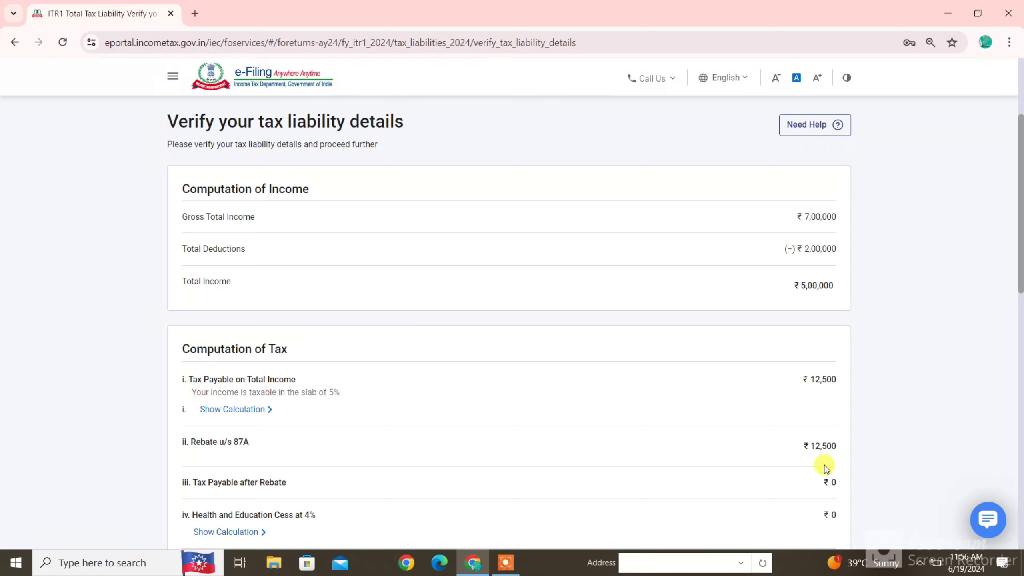
{"action": "double_click", "coordinate": [828, 384]}
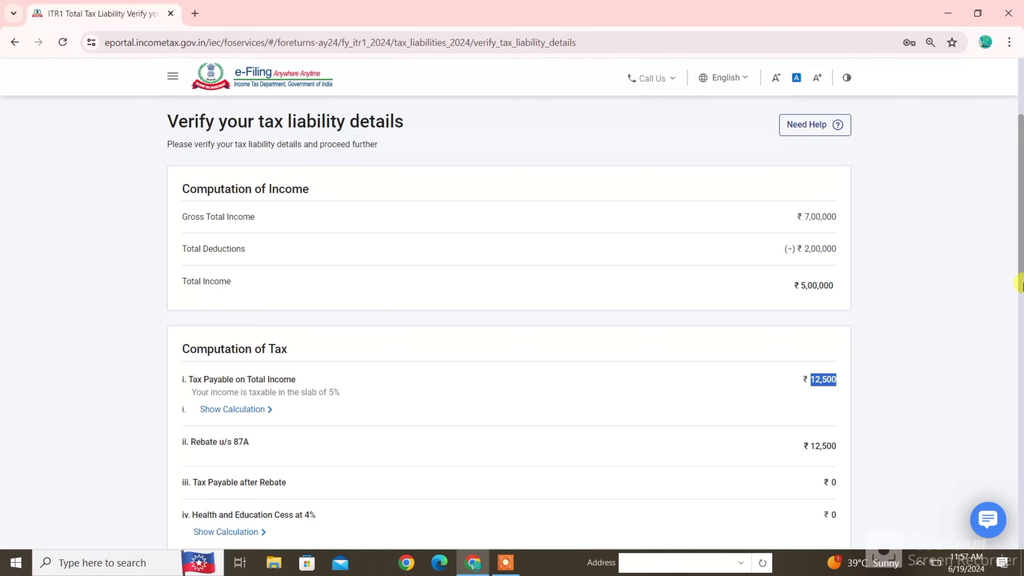
{"action": "scroll", "coordinate": [1021, 358], "scroll_direction": "down", "scroll_amount": 5}
{"action": "left_click_drag", "start_coordinate": [1021, 359], "coordinate": [1021, 399]}
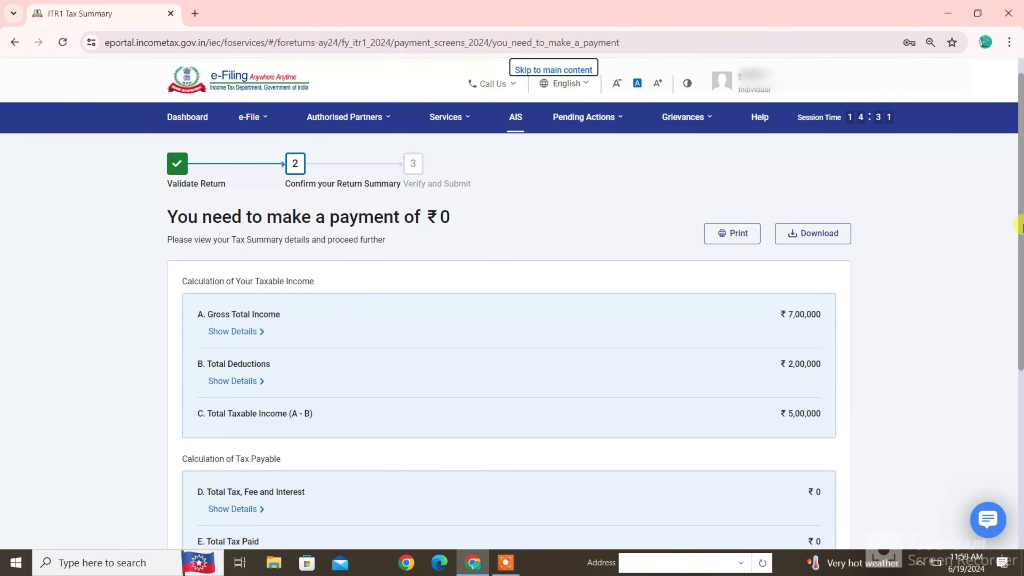
Review the tax summary down to the amount payable and proceed to preview the return
{"action": "left_click_drag", "start_coordinate": [1021, 226], "coordinate": [987, 400]}
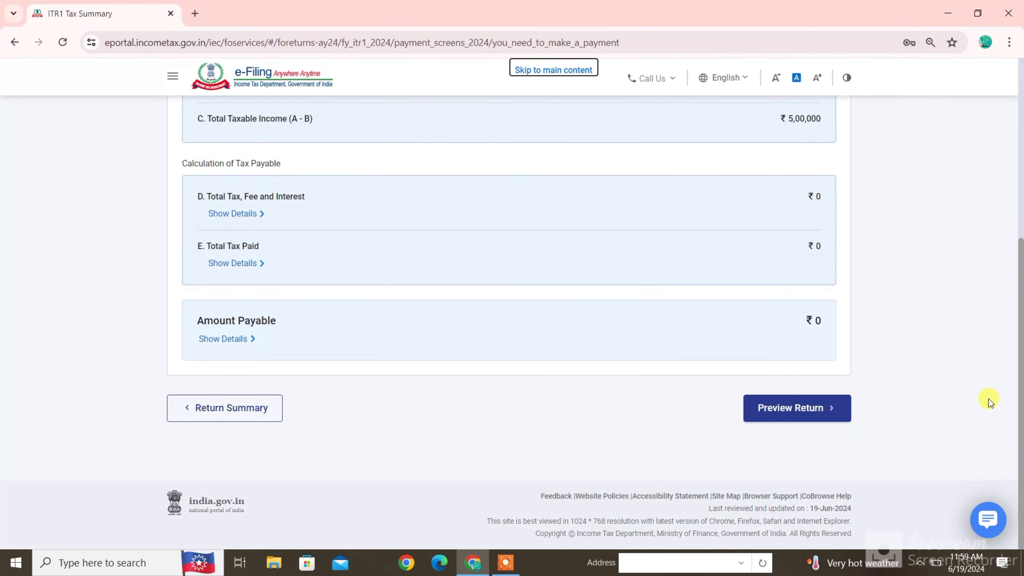
{"action": "left_click", "coordinate": [812, 408]}
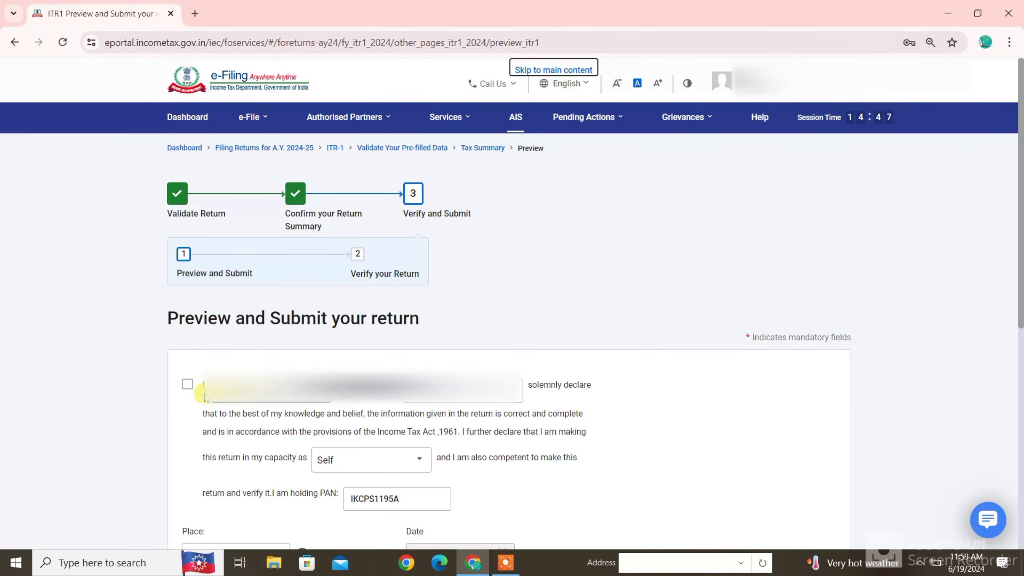
Accept the declaration with the place of verification filled in, and preview the full ITR-1 return through its Verification section
{"action": "left_click", "coordinate": [188, 383]}
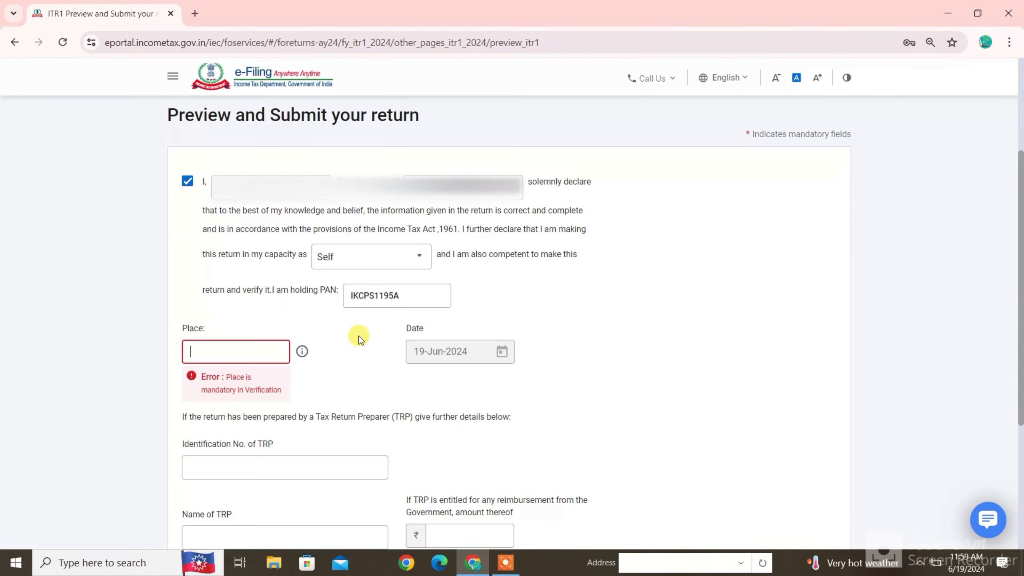
{"action": "left_click", "coordinate": [222, 354]}
{"action": "left_click_drag", "start_coordinate": [1020, 274], "coordinate": [1020, 467]}
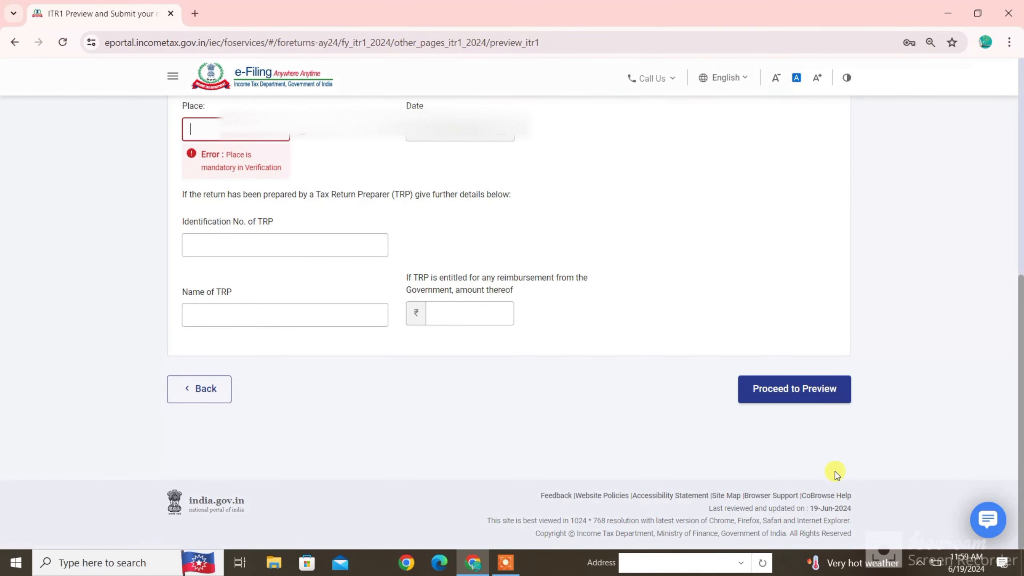
{"action": "left_click", "coordinate": [786, 383]}
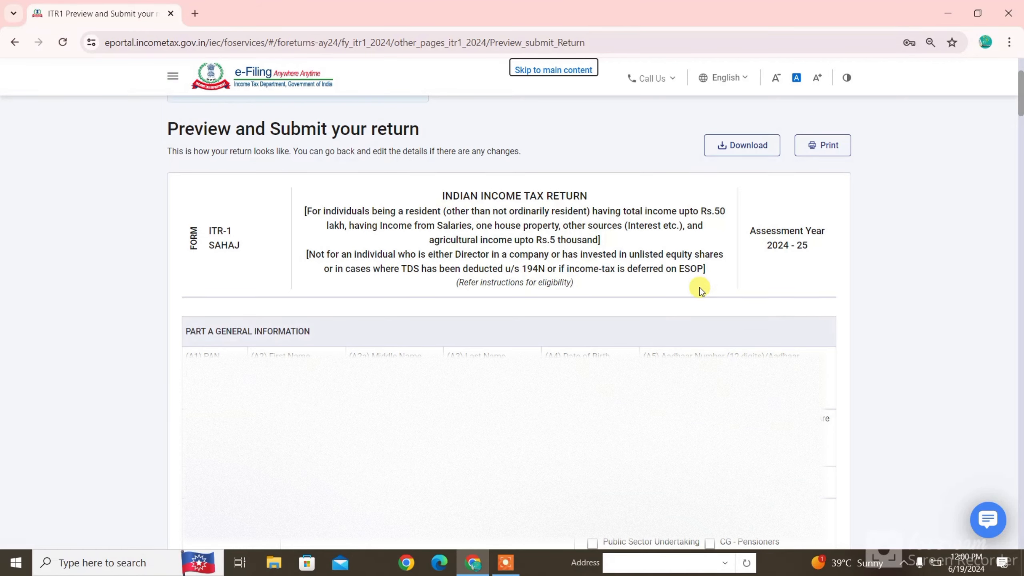
{"action": "left_click_drag", "start_coordinate": [1021, 96], "coordinate": [1021, 524]}
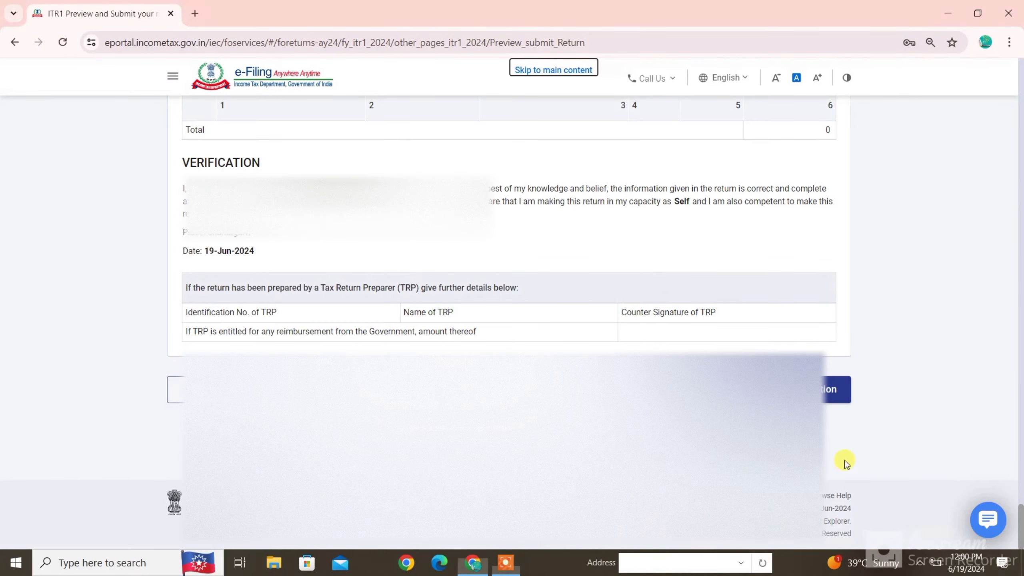